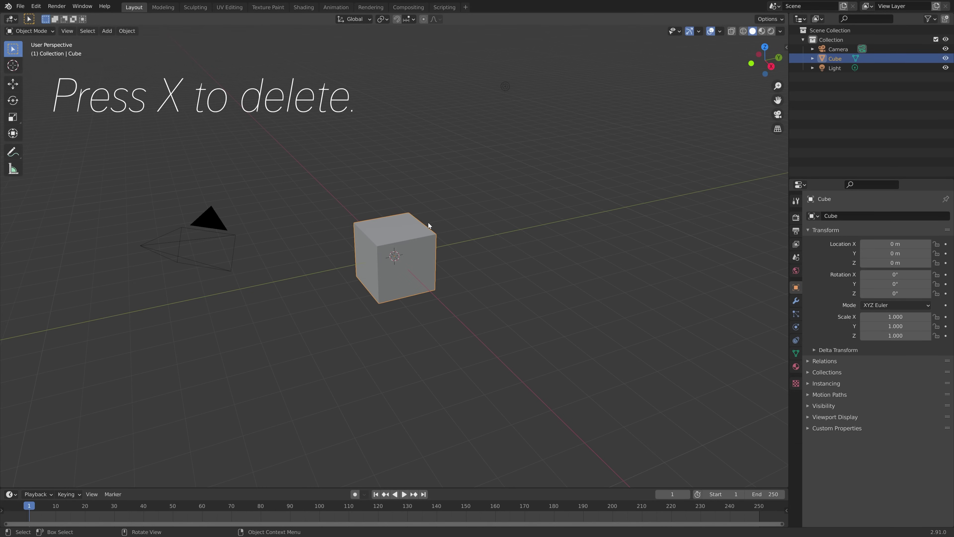
Delete the default cube and add a UV sphere in its place
key("x")
left_click(428, 222)
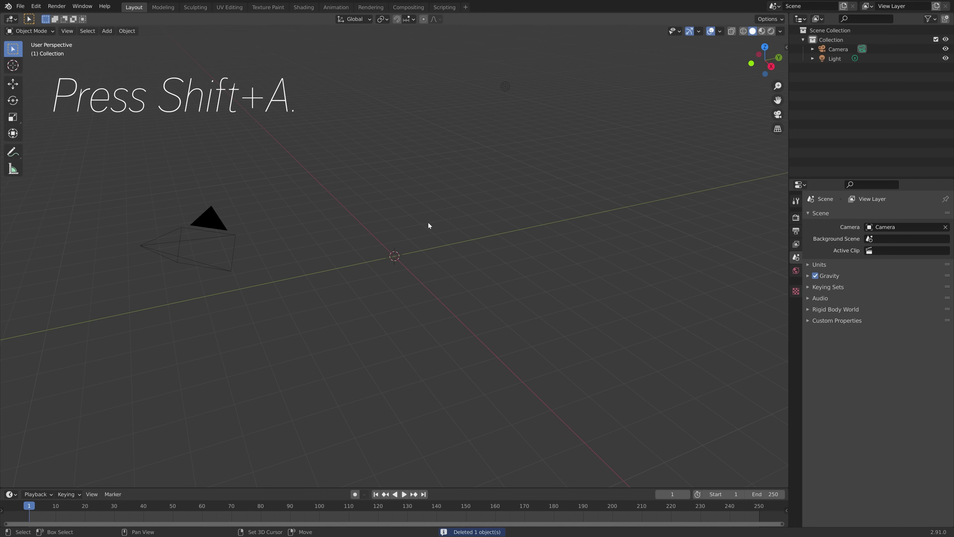
key("shift+a")
mouse_move(404, 85)
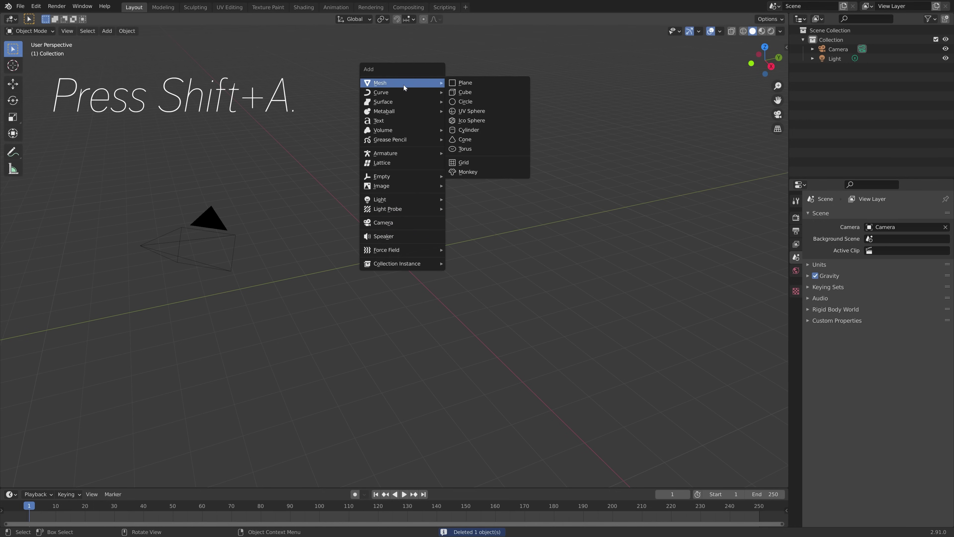
left_click(478, 111)
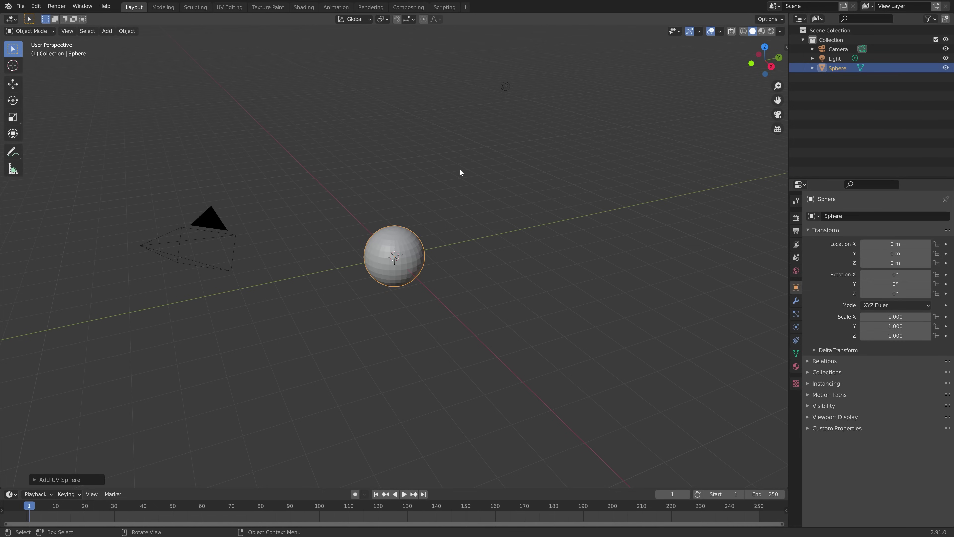
Apply the Quick Smoke effect to the sphere
left_click(119, 30)
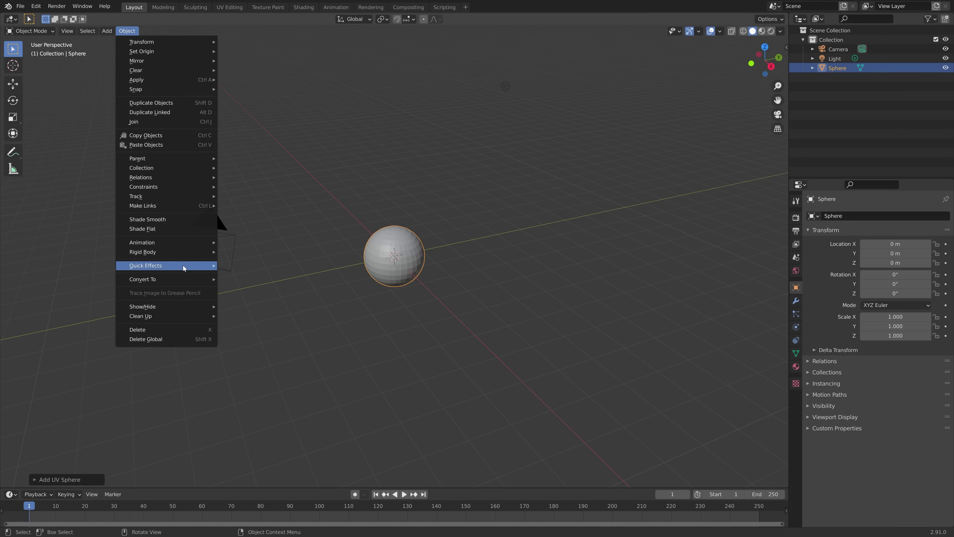
mouse_move(182, 265)
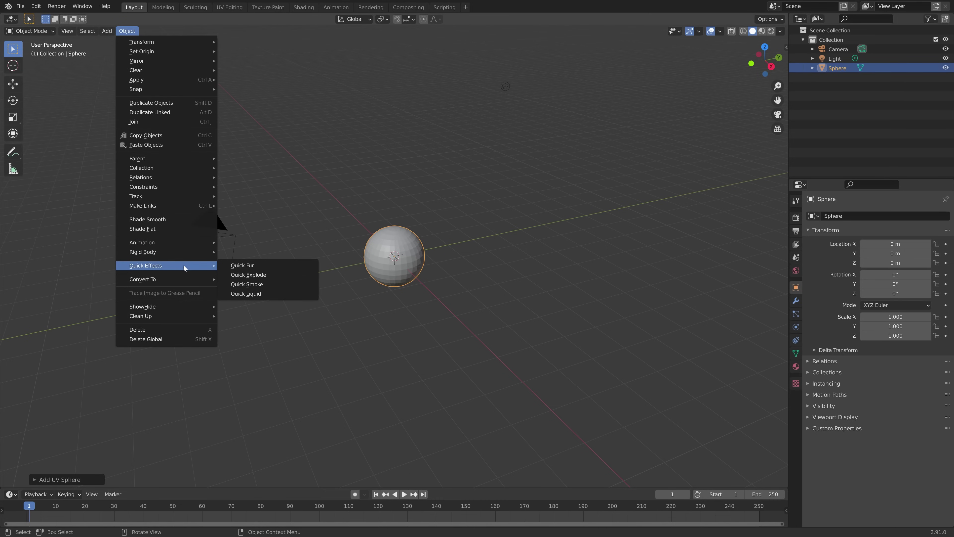
left_click(247, 284)
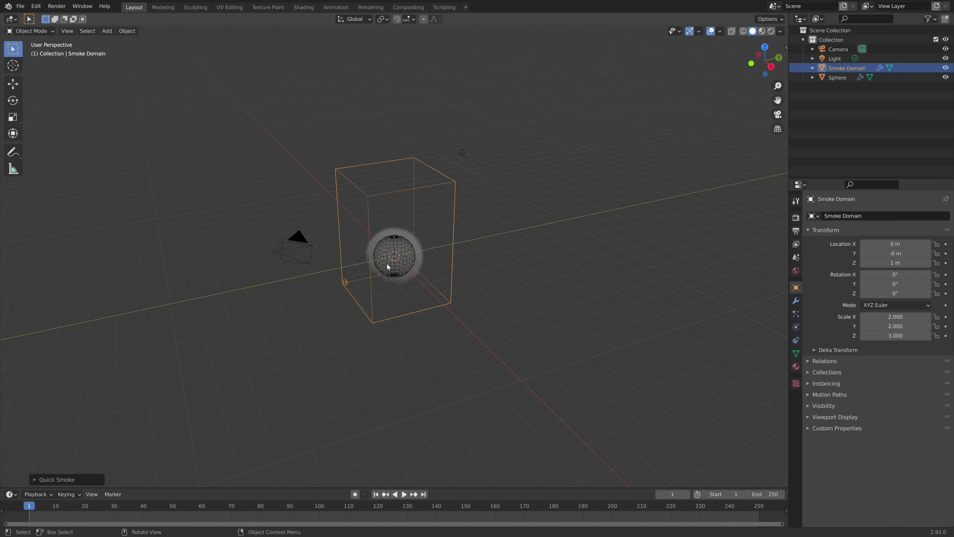
Scale the smoke domain up about 5 times and raise it about 8.5 m along the Z axis
scroll(387, 264, "down", 4)
key("s")
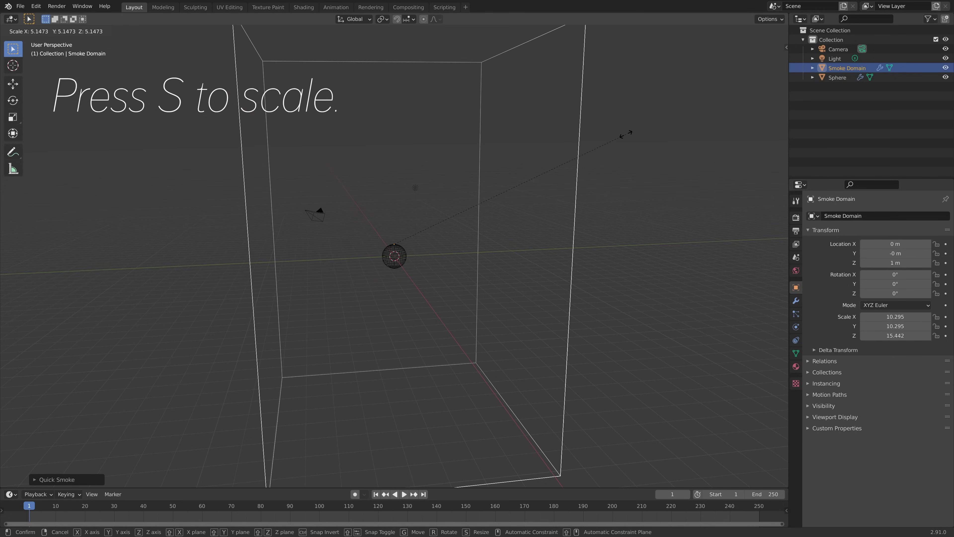
left_click(614, 145)
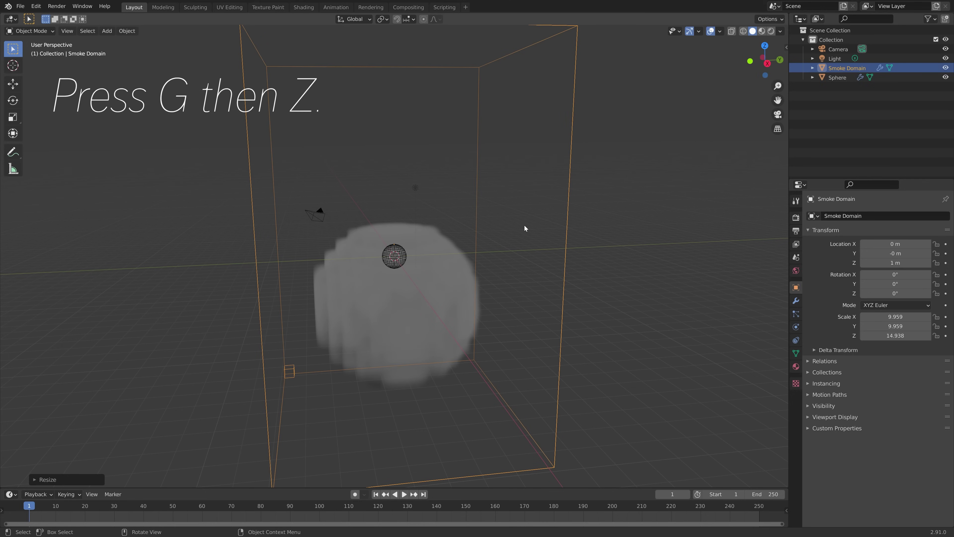
key("g")
key("z")
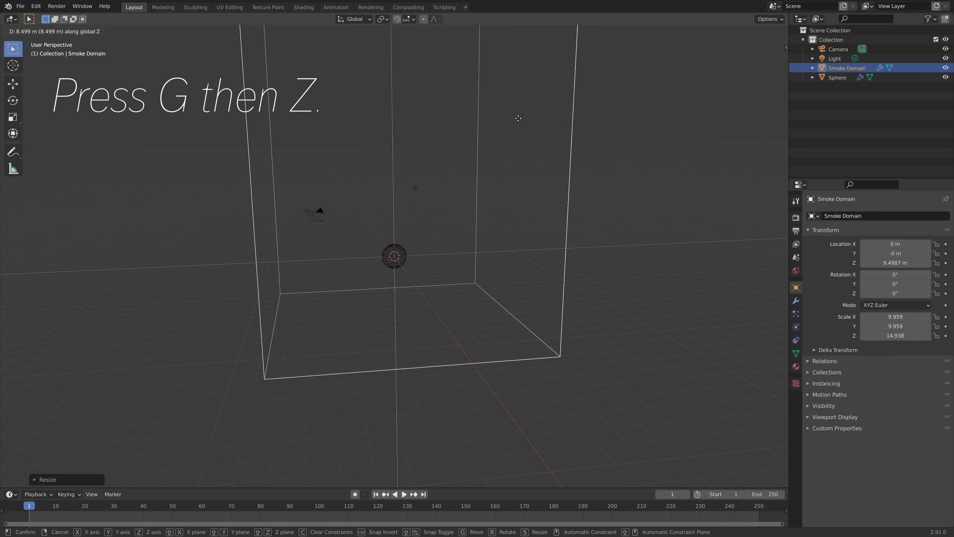
left_click(518, 118)
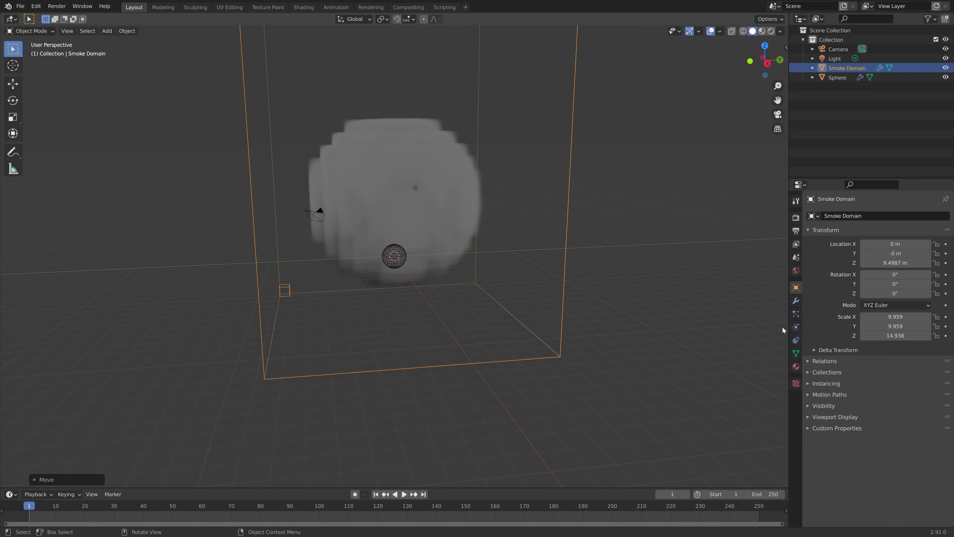
Set the smoke domain's fluid Resolution Divisions to 100
left_click(793, 327)
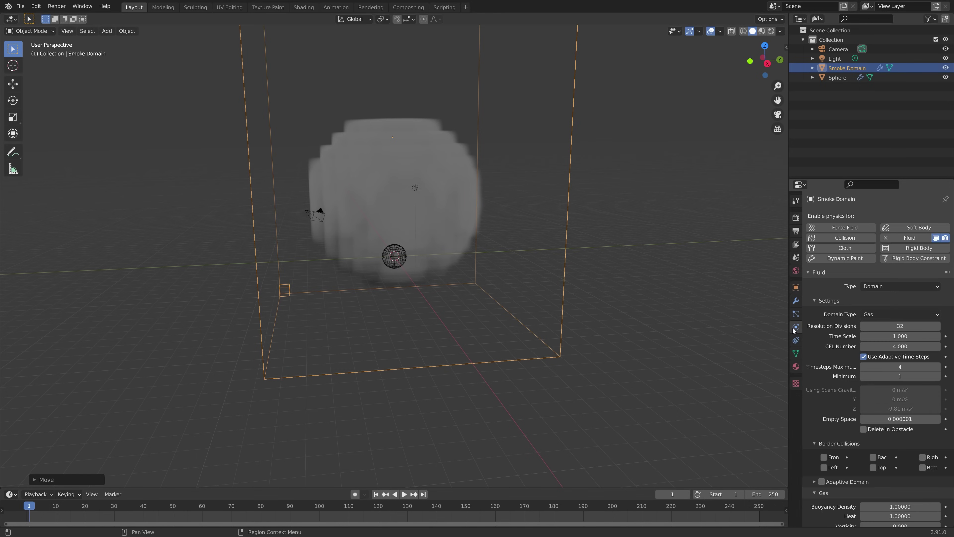
left_click(866, 326)
type("100")
key("Return")
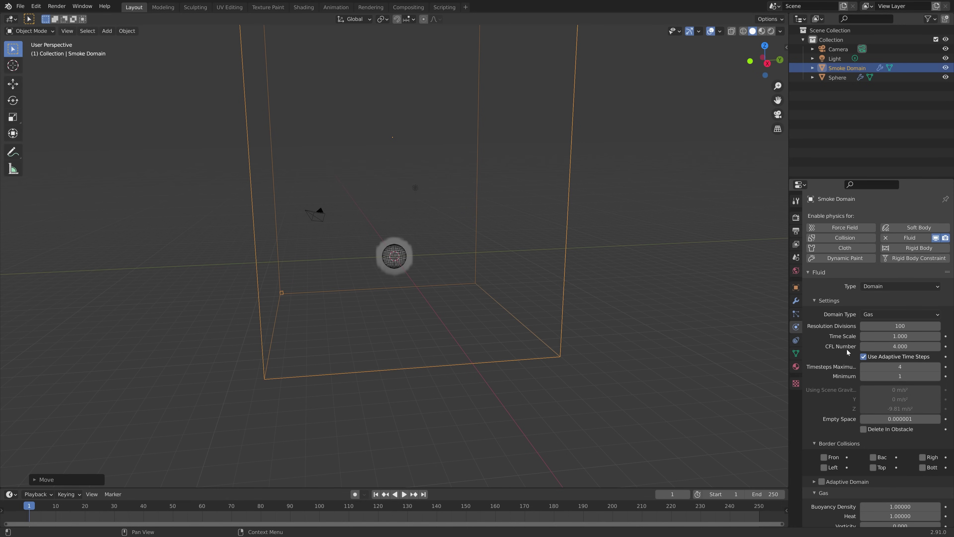
Enable Adaptive Domain for the smoke domain and set its Add Resolution to 2
scroll(847, 348, "down", 5)
scroll(847, 348, "down", 4)
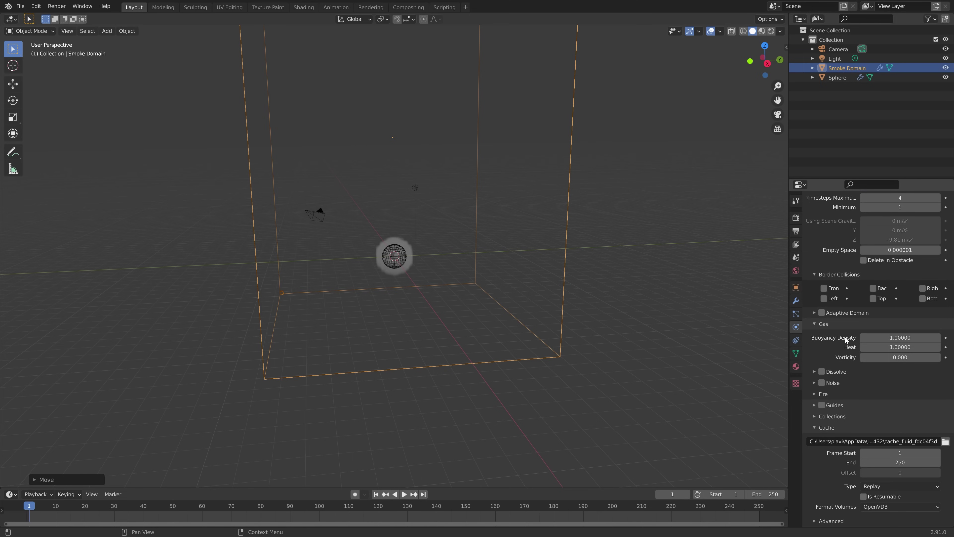
left_click(823, 312)
left_click(814, 313)
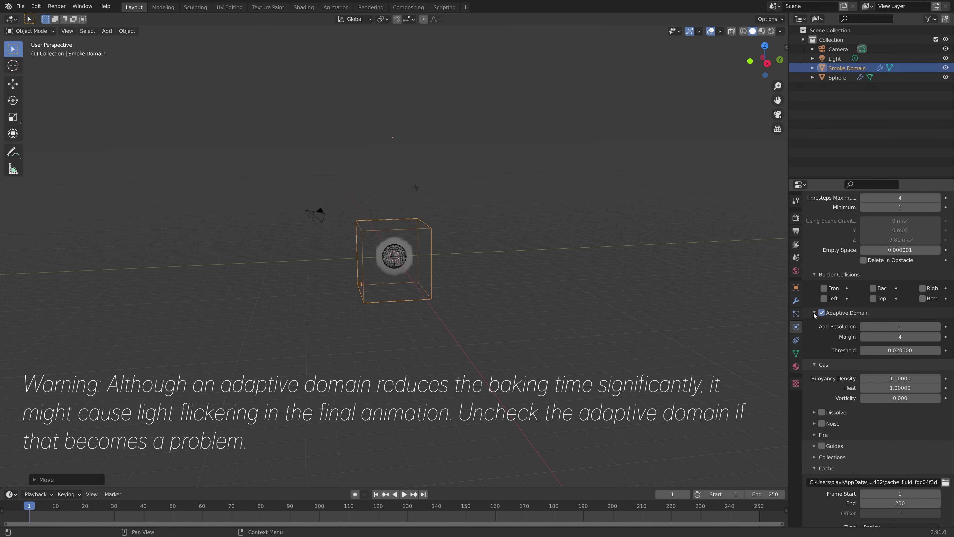
left_click(938, 326)
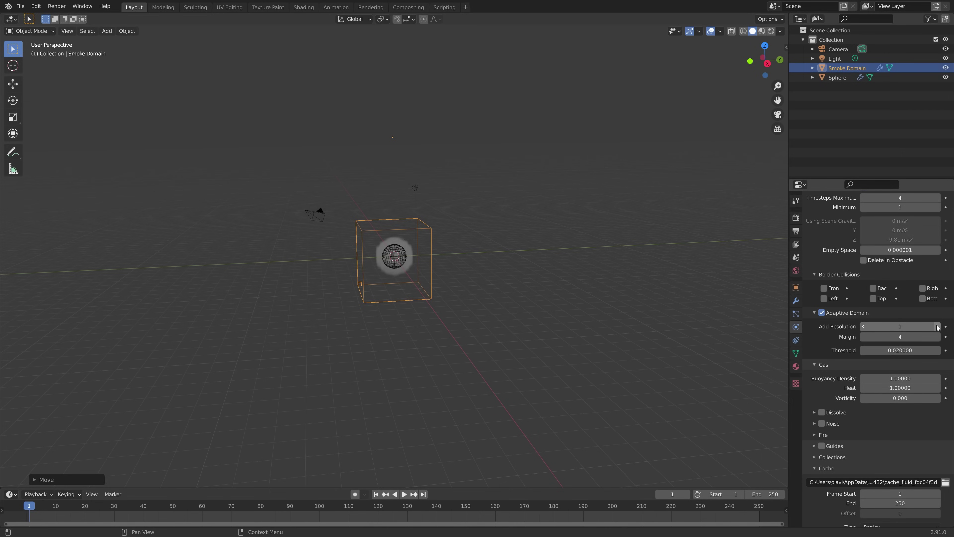
left_click(937, 327)
Enable Noise for the smoke domain's gas simulation and expand its settings
scroll(827, 372, "down", 3)
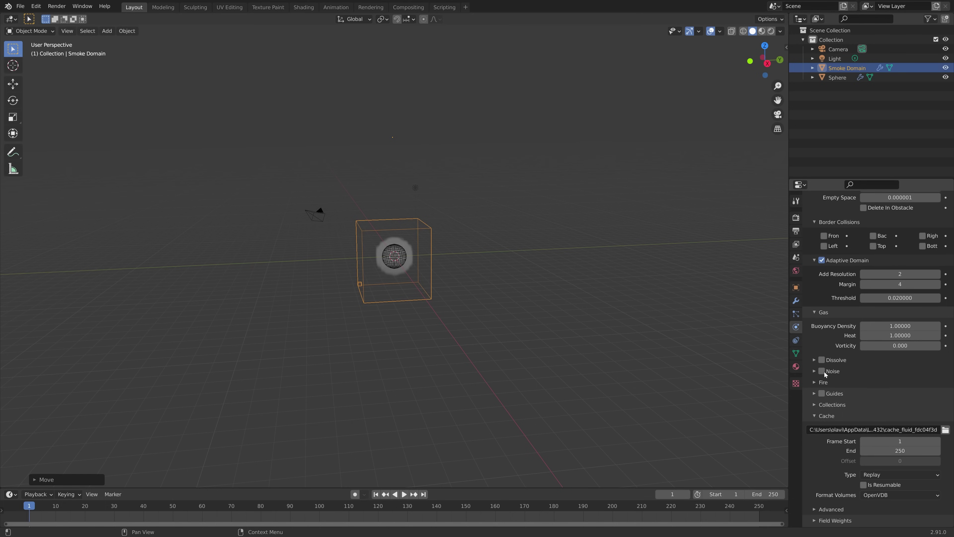
left_click(821, 371)
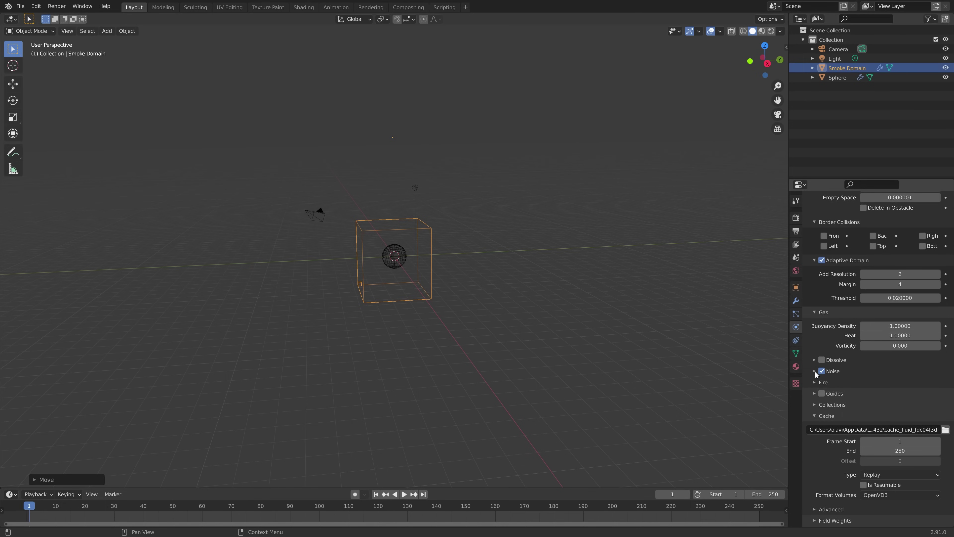
left_click(815, 371)
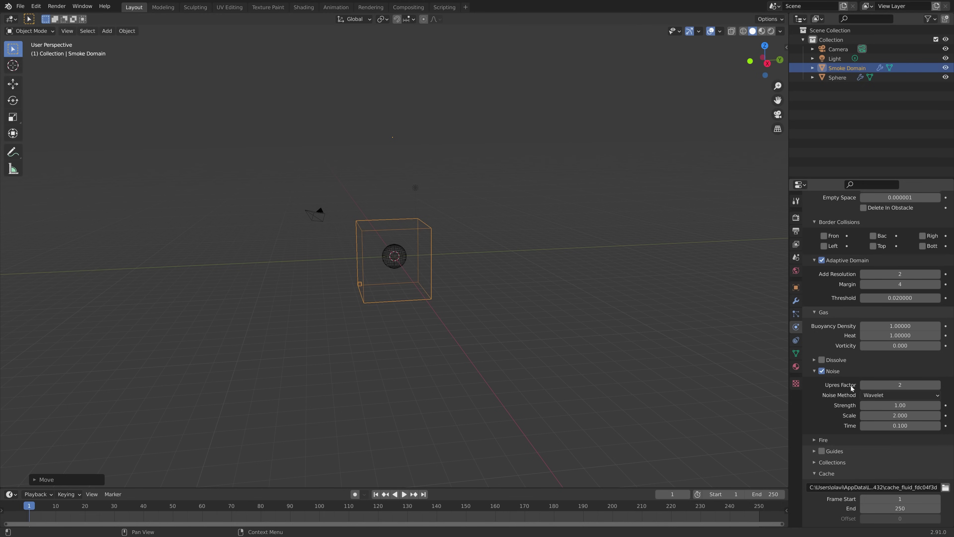
Set the smoke domain's cache type to All and bake the whole simulation
scroll(851, 386, "down", 4)
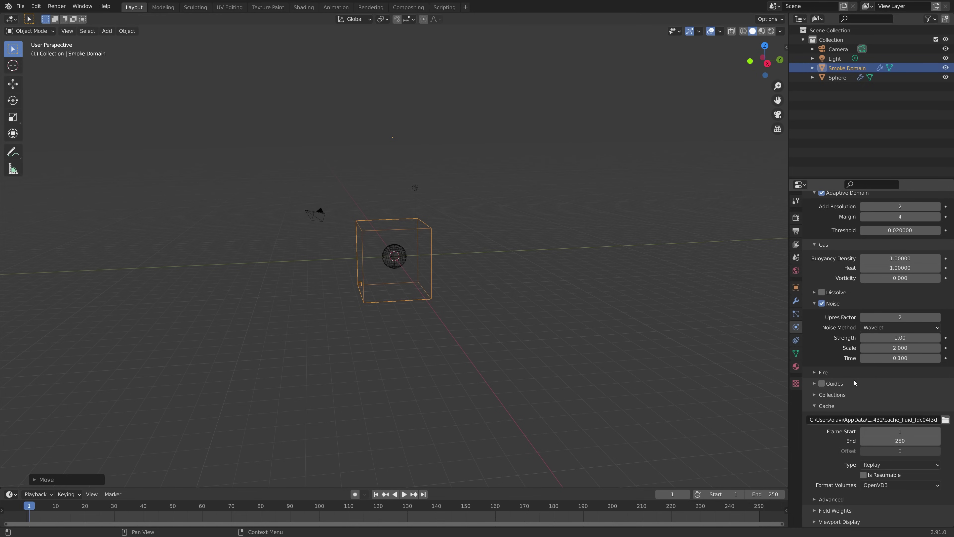
left_click(898, 463)
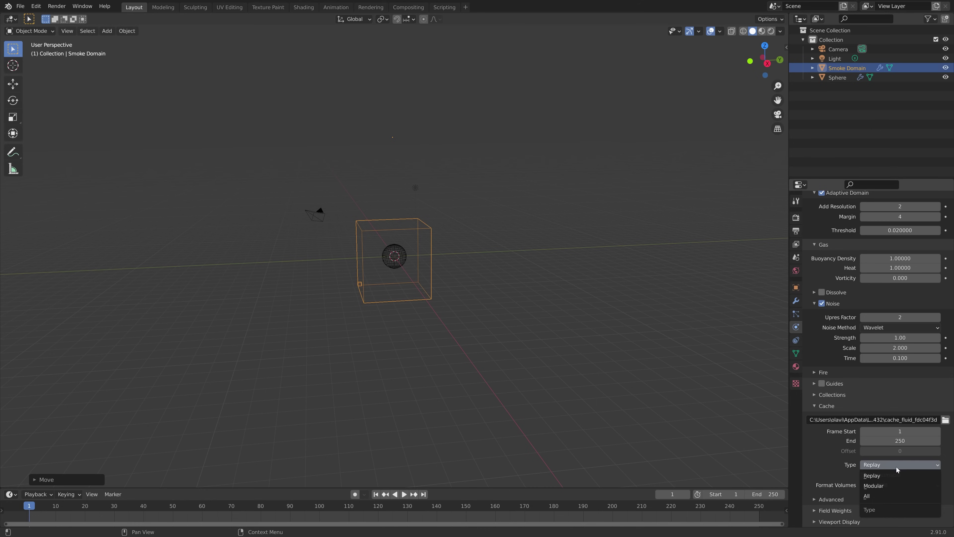
left_click(891, 495)
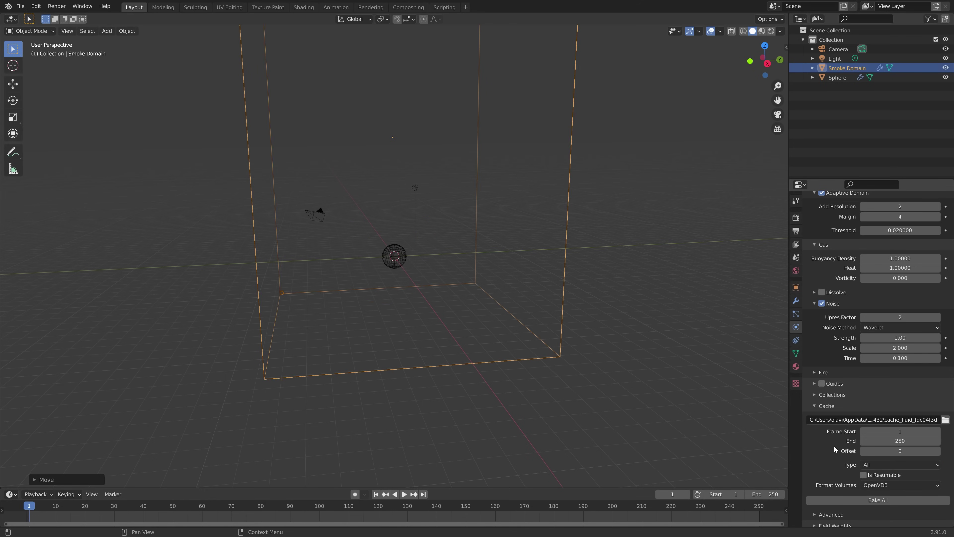
scroll(834, 445, "down", 1)
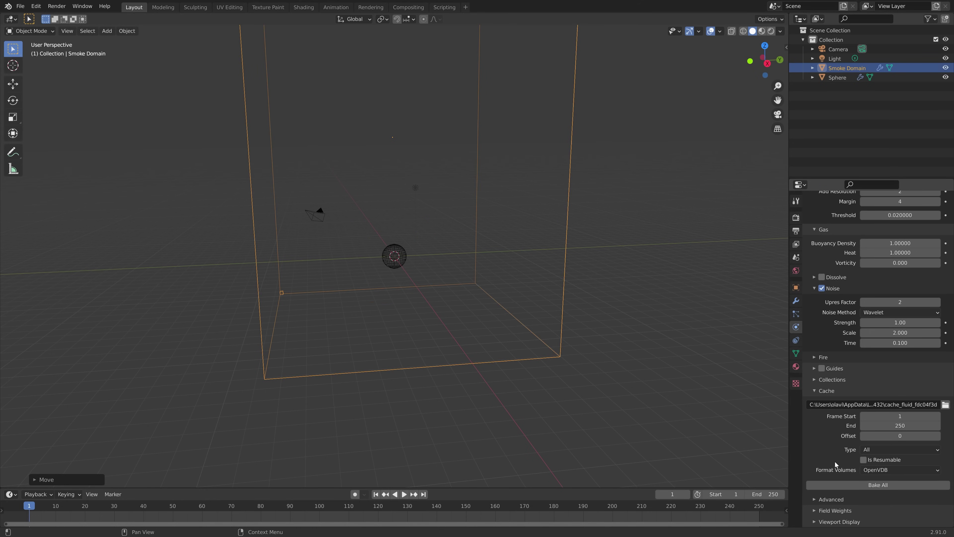
left_click(841, 483)
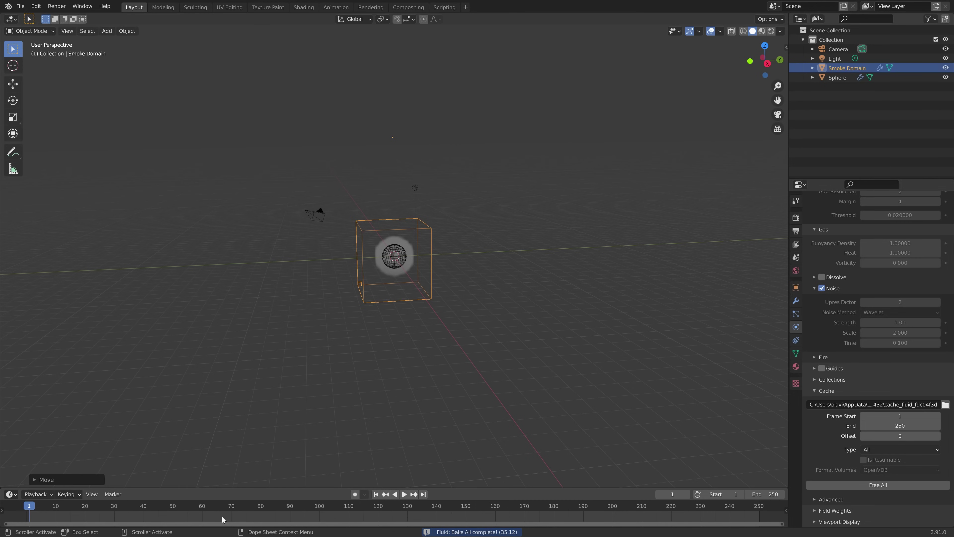
Play back the baked smoke animation and stop it at frame 220
key("space")
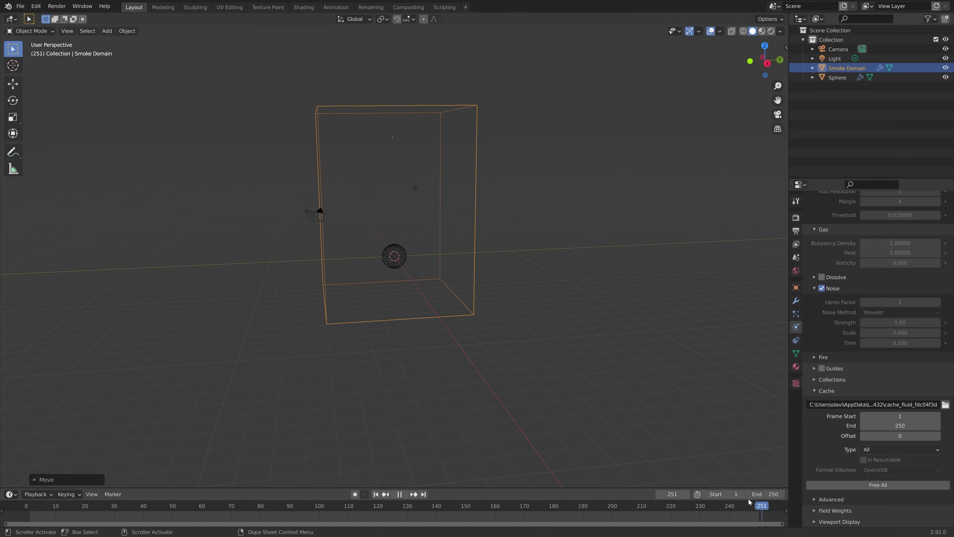
left_click_drag(597, 514, 672, 506)
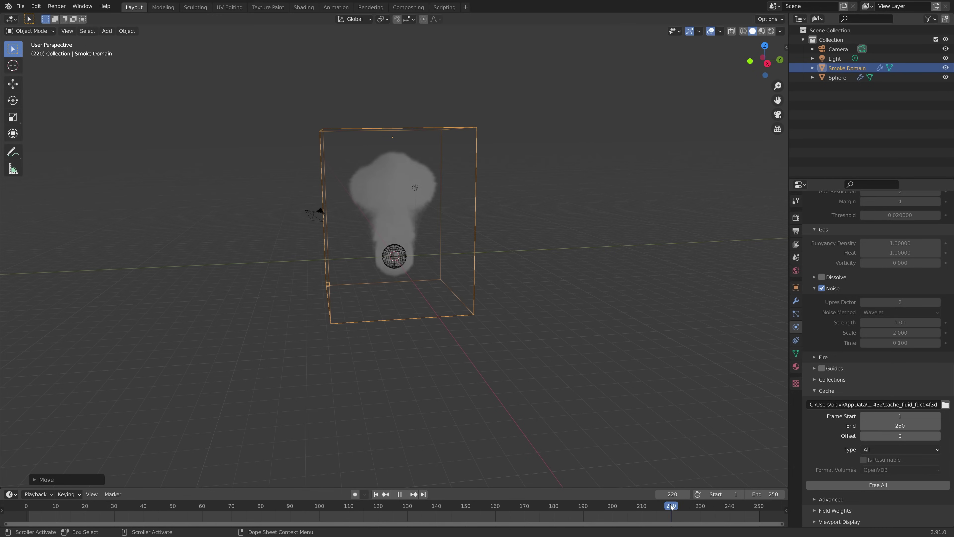
key("space")
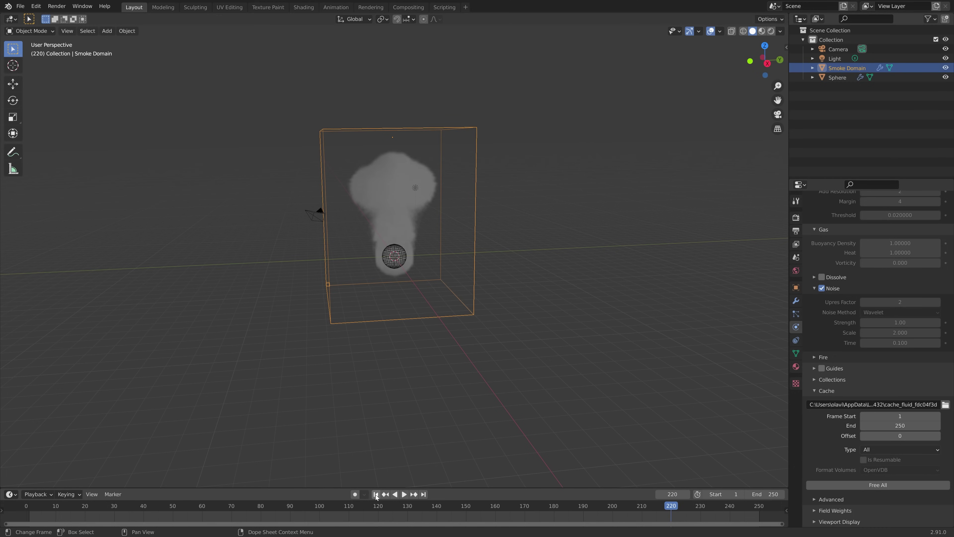
Show the viewport in rendered shading, using the Cycles render engine with GPU Compute as the device
left_click(771, 31)
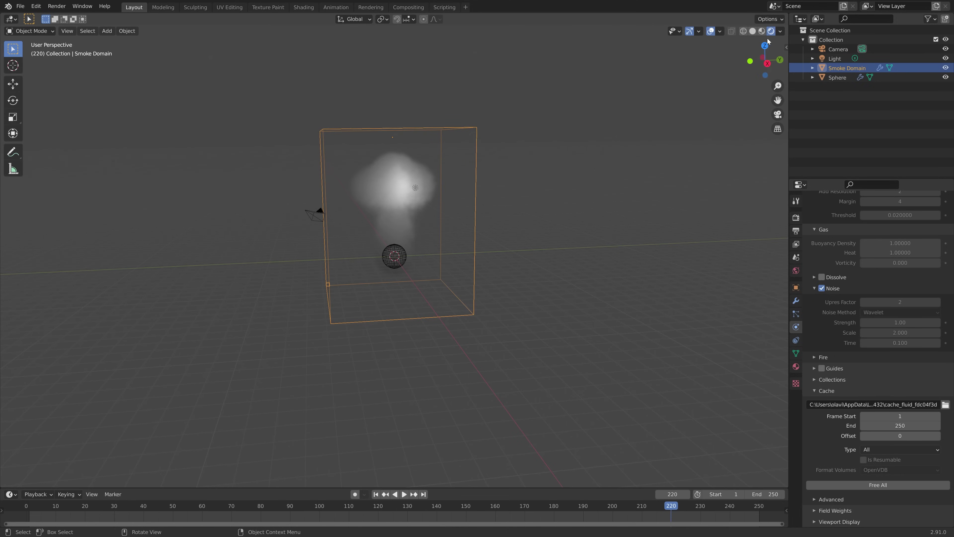
left_click(796, 218)
left_click(868, 216)
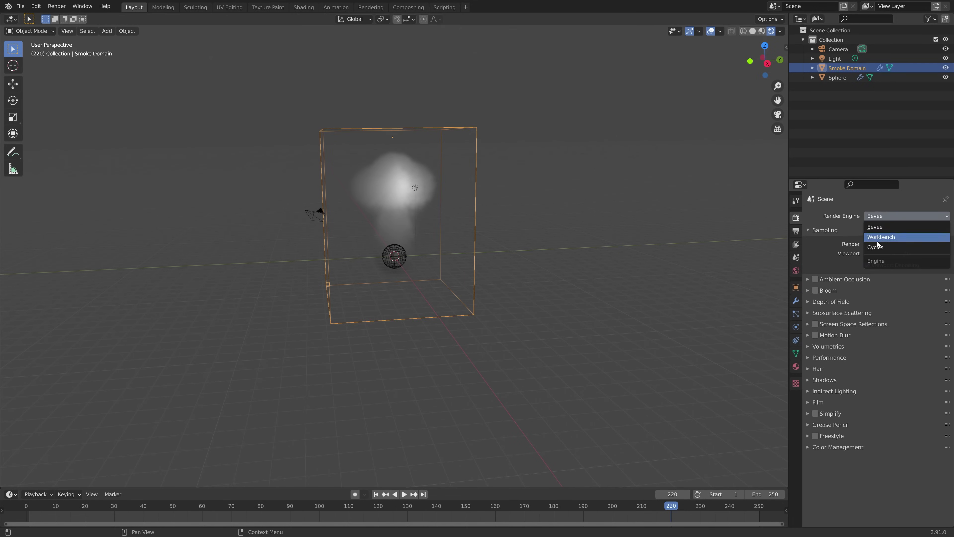
left_click(875, 247)
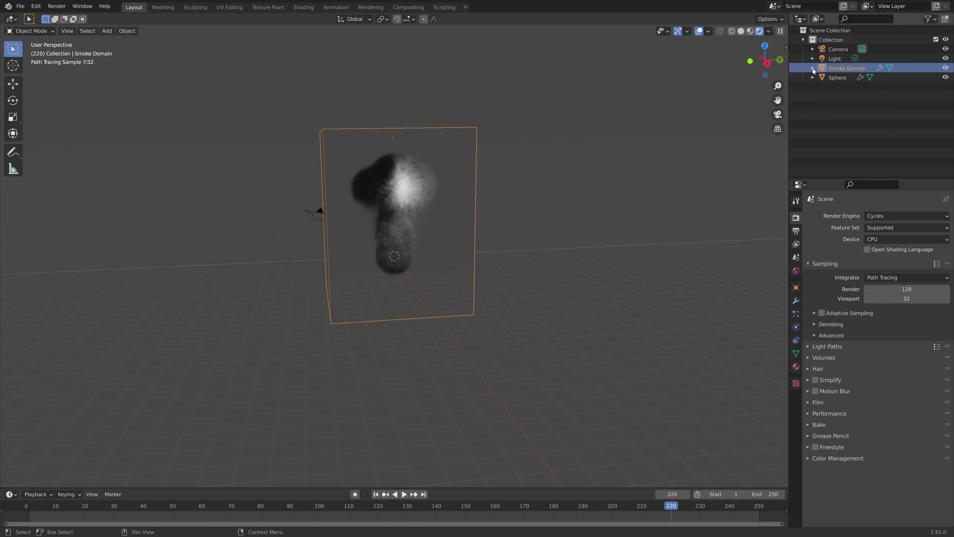
left_click(835, 58)
left_click(887, 239)
left_click(888, 261)
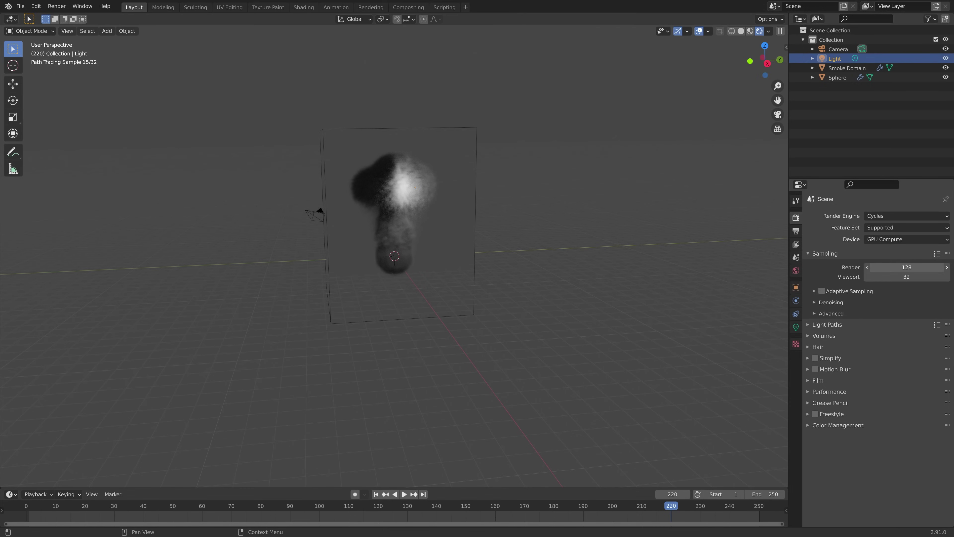
Set the render and viewport samples to 50 and the render tile size to 512 px in X and Y
left_click_drag(907, 267, 906, 277)
type("50")
key("Return")
left_click(829, 392)
left_click_drag(907, 455, 906, 464)
type("512")
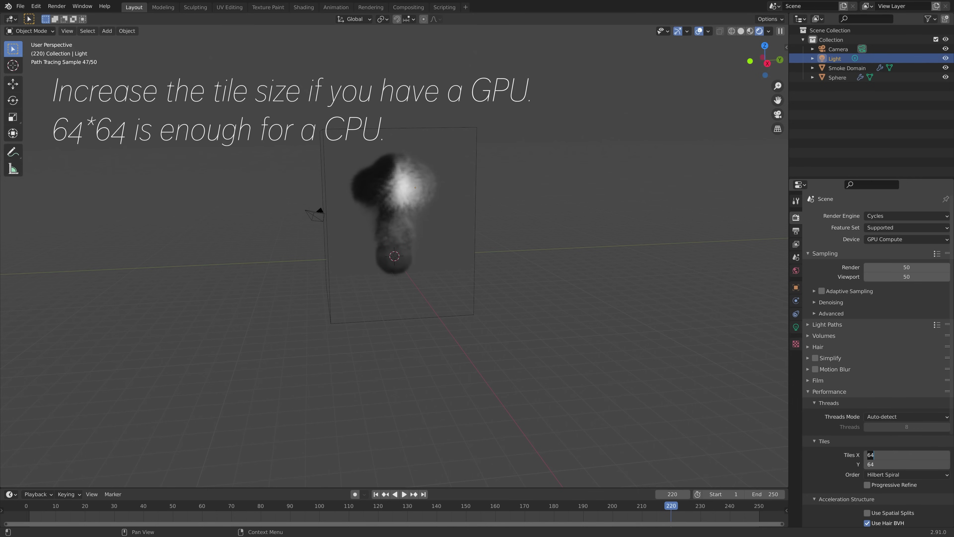
key("Return")
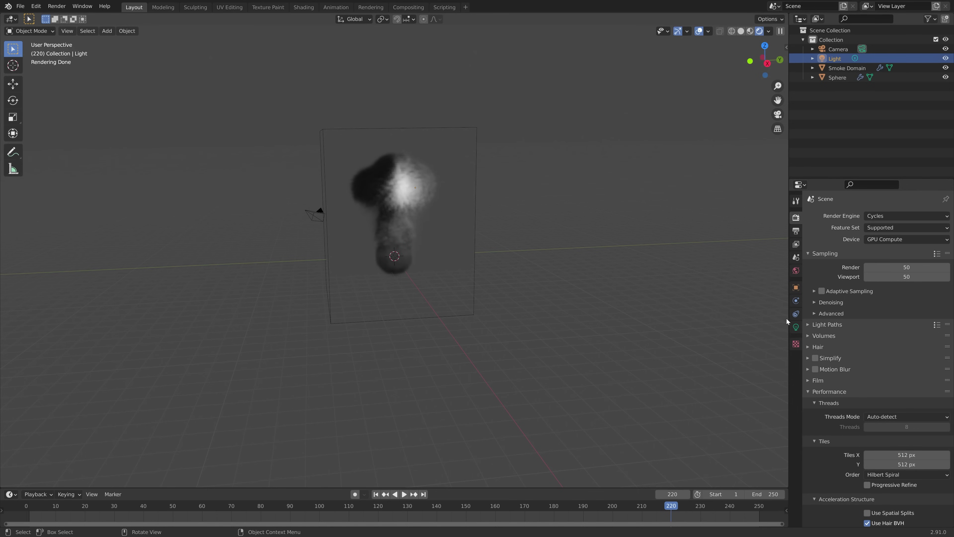
Change the scene light to a Sun and set its strength to 5
left_click(796, 326)
left_click(859, 255)
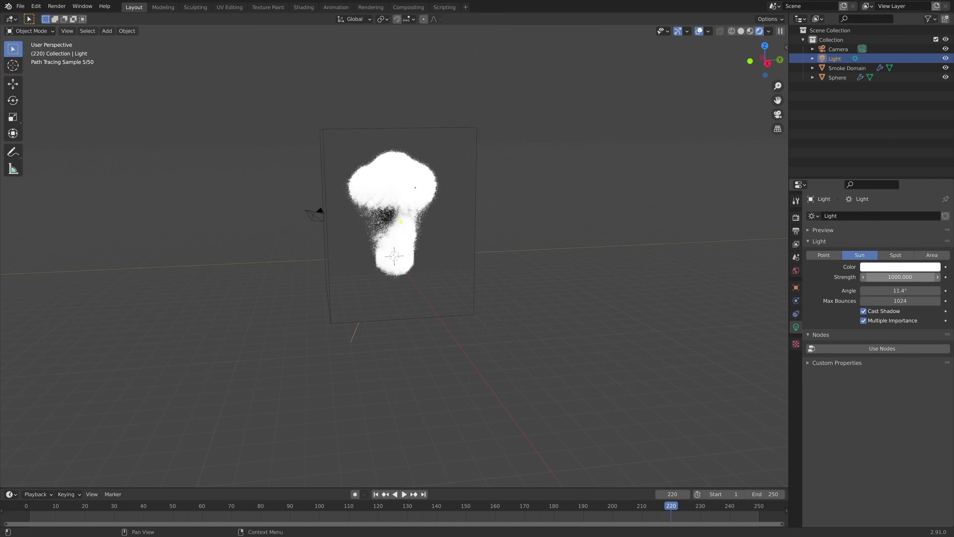
left_click(900, 277)
type("5")
key("Return")
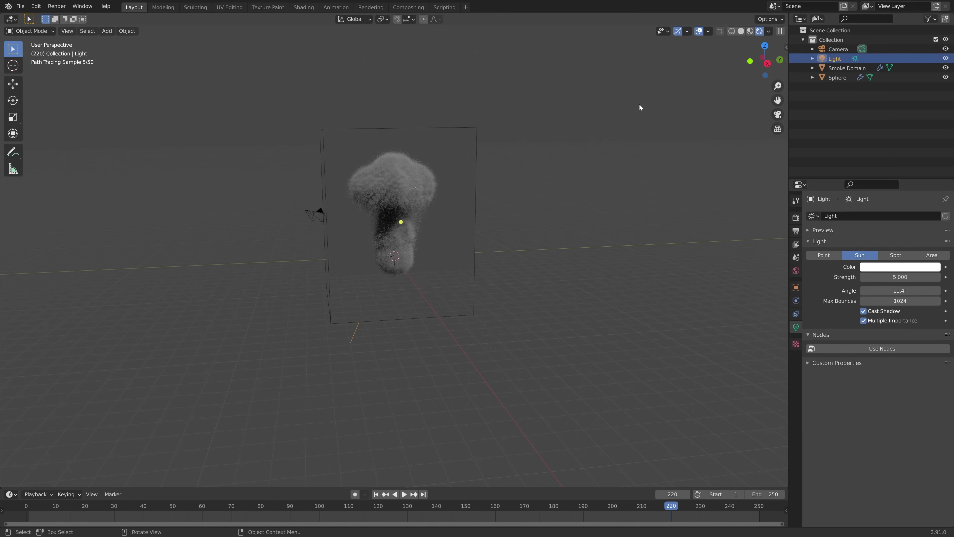
middle_click_drag(640, 107, 591, 215)
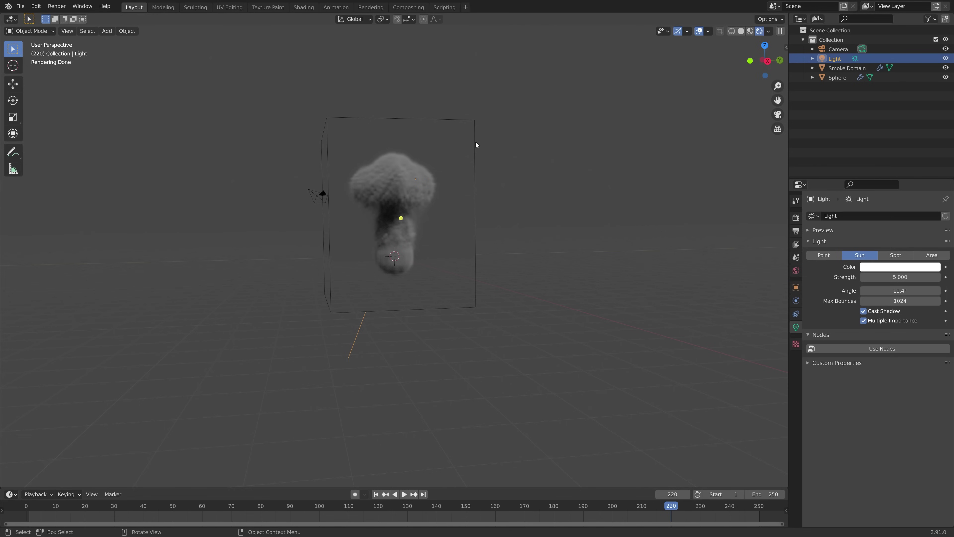
Set the end frame of the scene's animation to 400
left_click(763, 494)
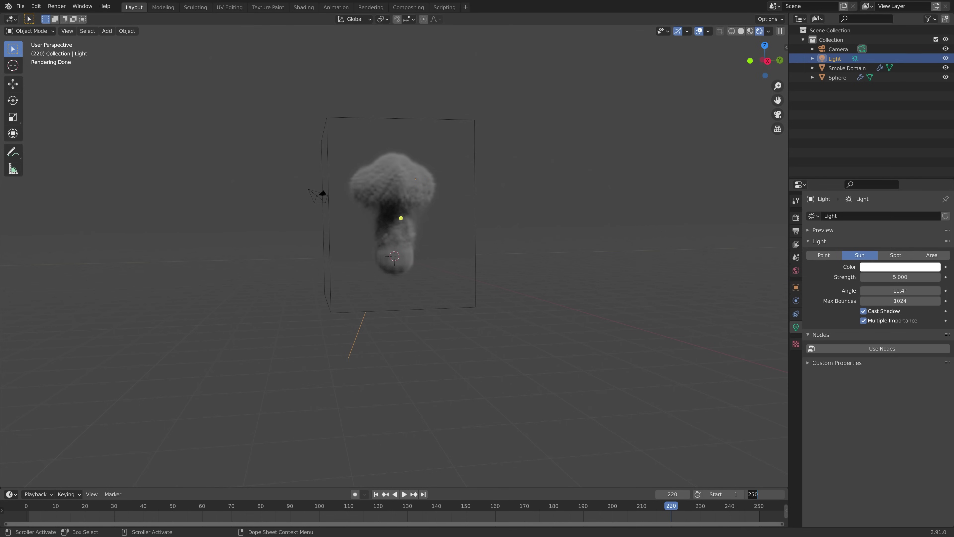
type("400")
key("Return")
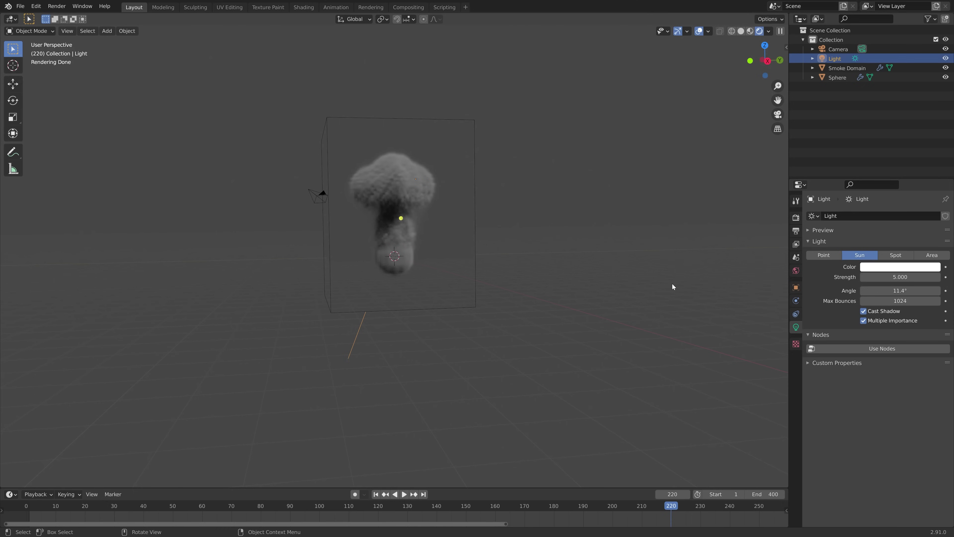
Free the Smoke Domain's baked data and set its cache end frame to 400, with the viewport in solid shading
left_click(475, 209)
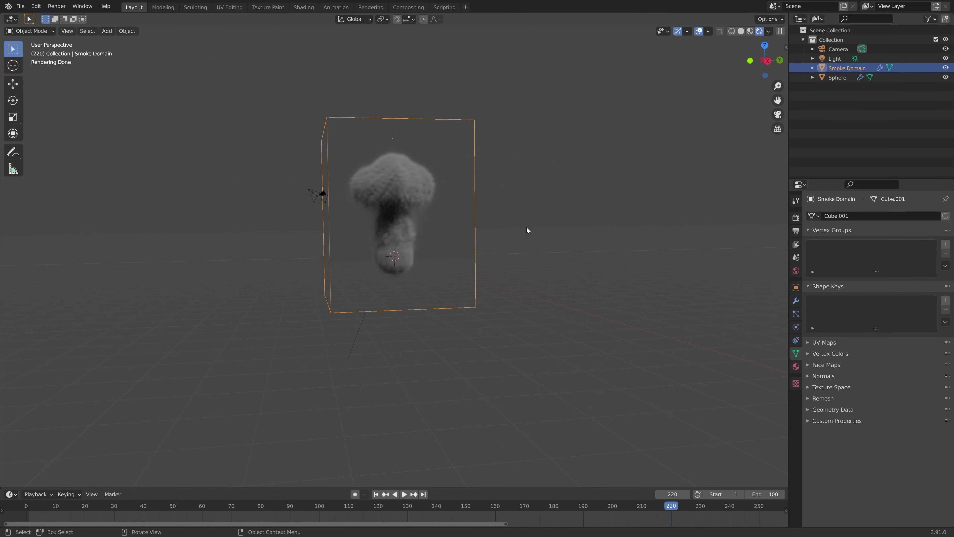
left_click(796, 327)
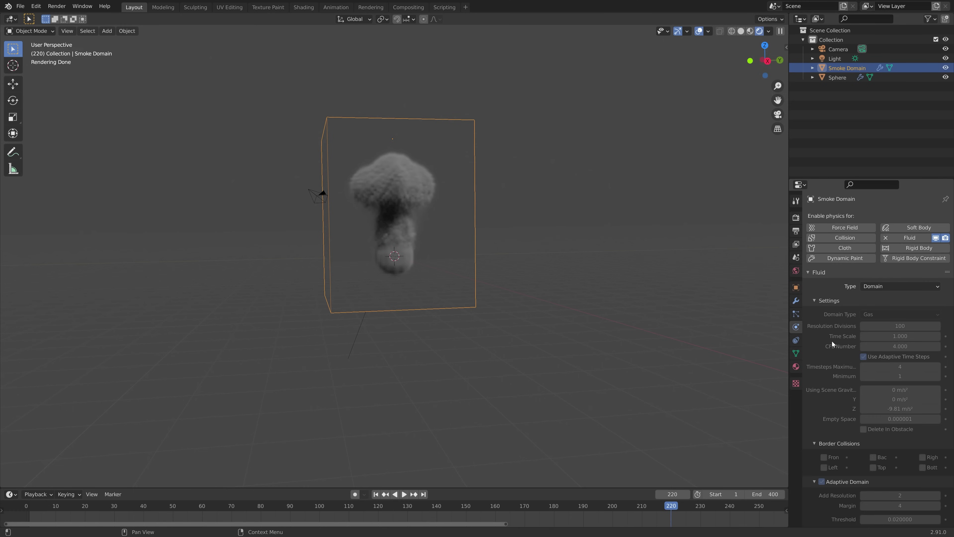
scroll(833, 342, "down", 15)
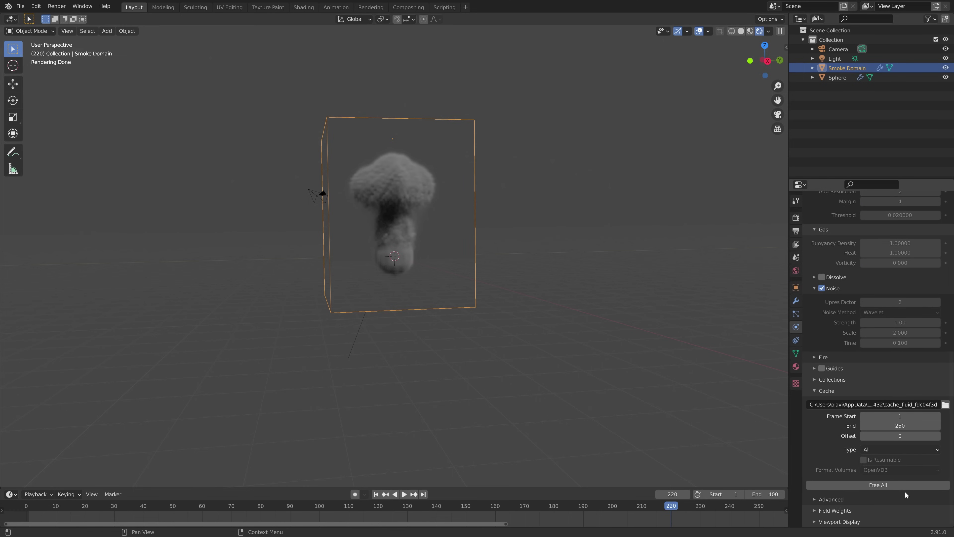
left_click(899, 485)
double_click(900, 426)
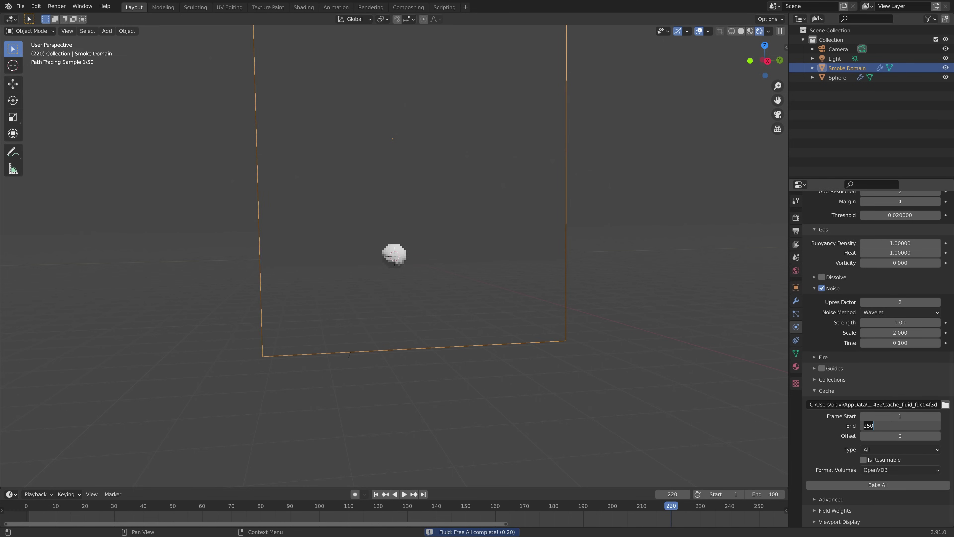
left_click(741, 31)
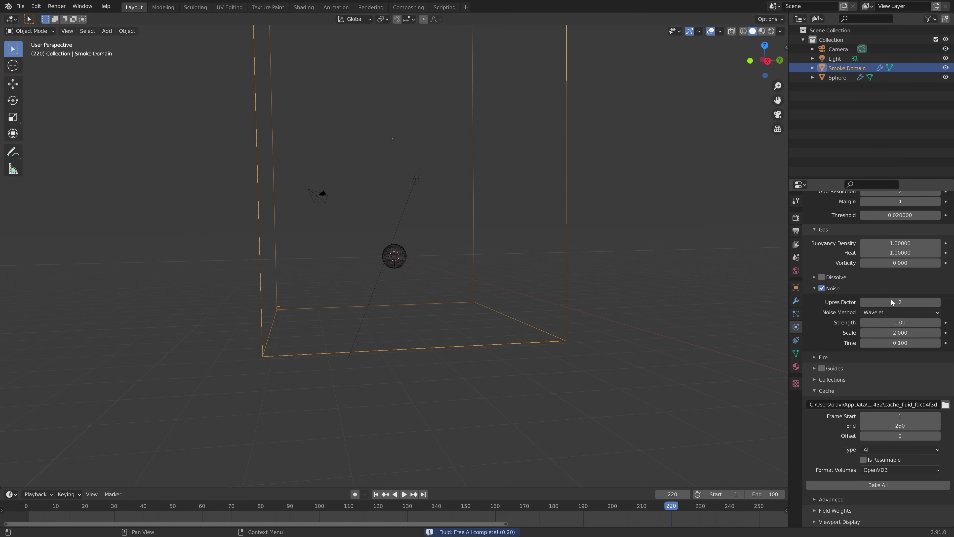
double_click(900, 425)
type("400")
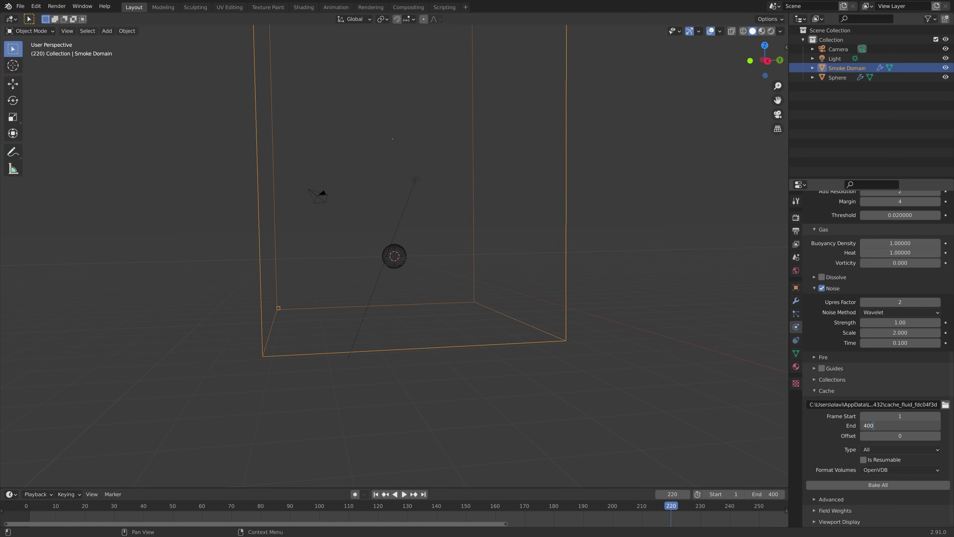
key("Return")
Set the Smoke Domain's resolution divisions to 400
scroll(848, 320, "up", 5)
scroll(848, 320, "up", 13)
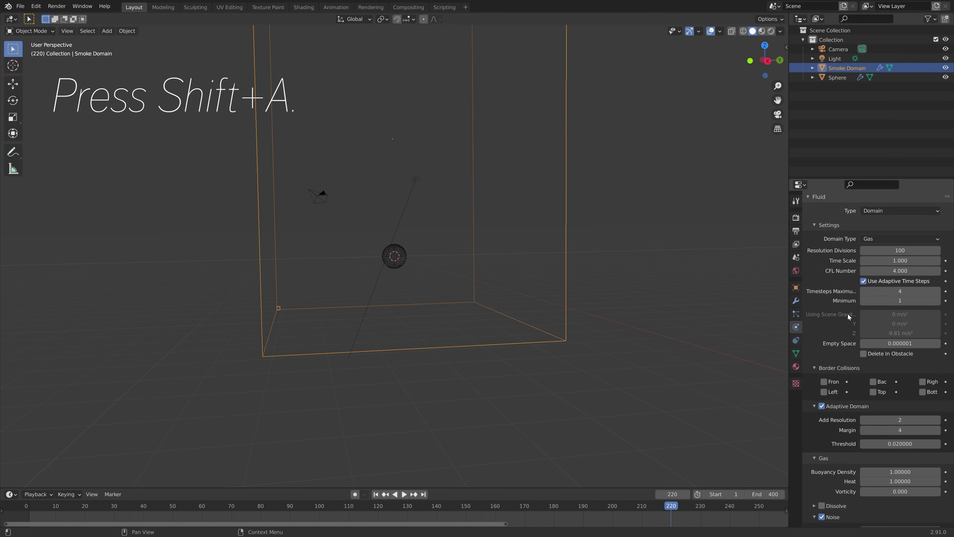
double_click(900, 309)
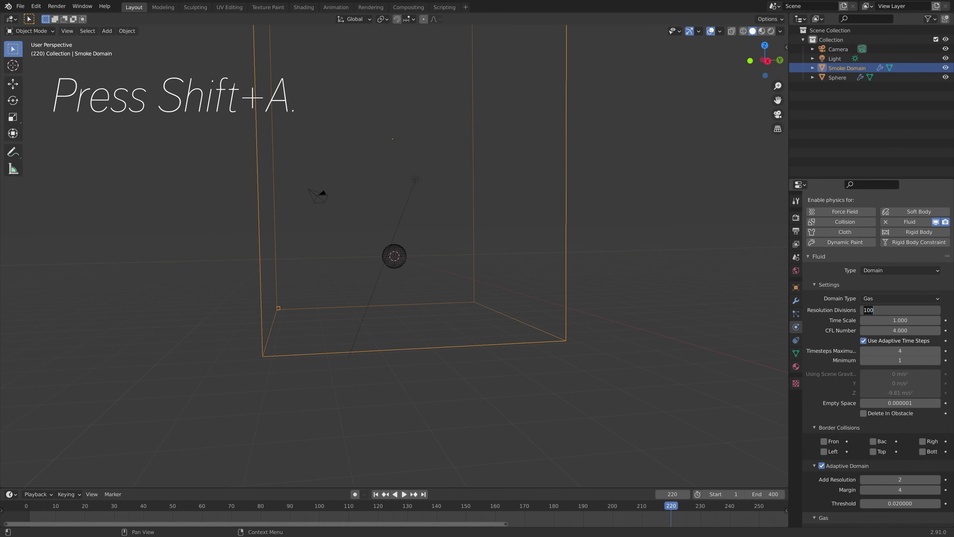
type("400")
key("Return")
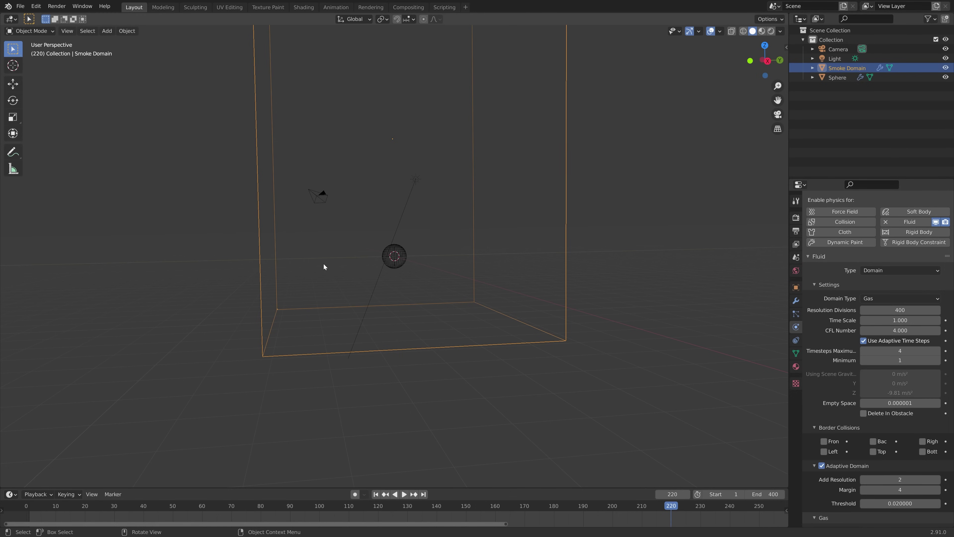
Add a Turbulence force field at the emitter sphere and set its strength to 0.2
key("shift+a")
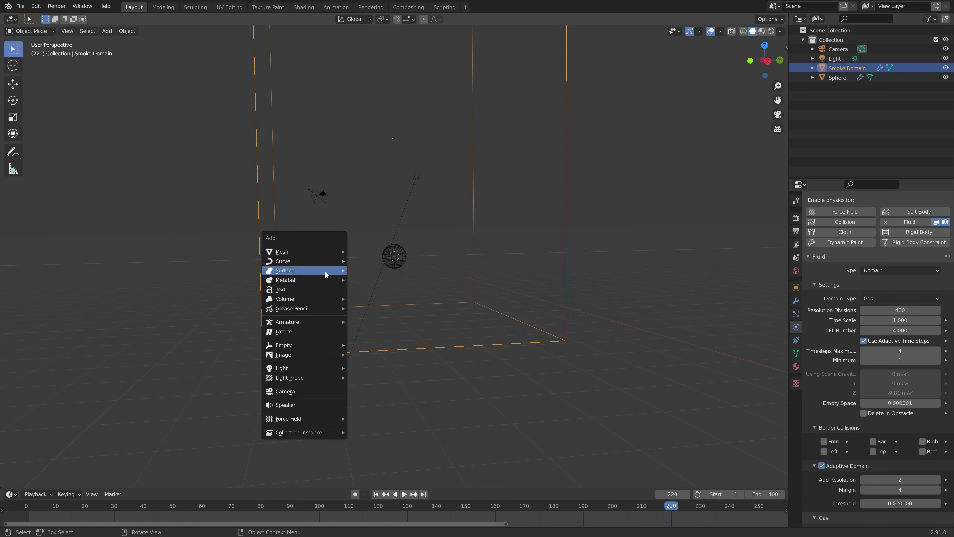
mouse_move(319, 418)
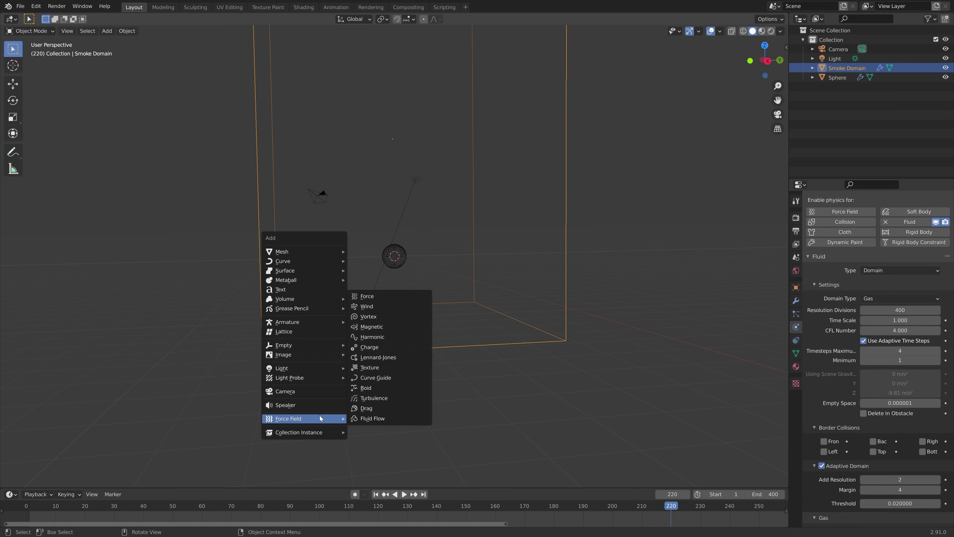
left_click(373, 398)
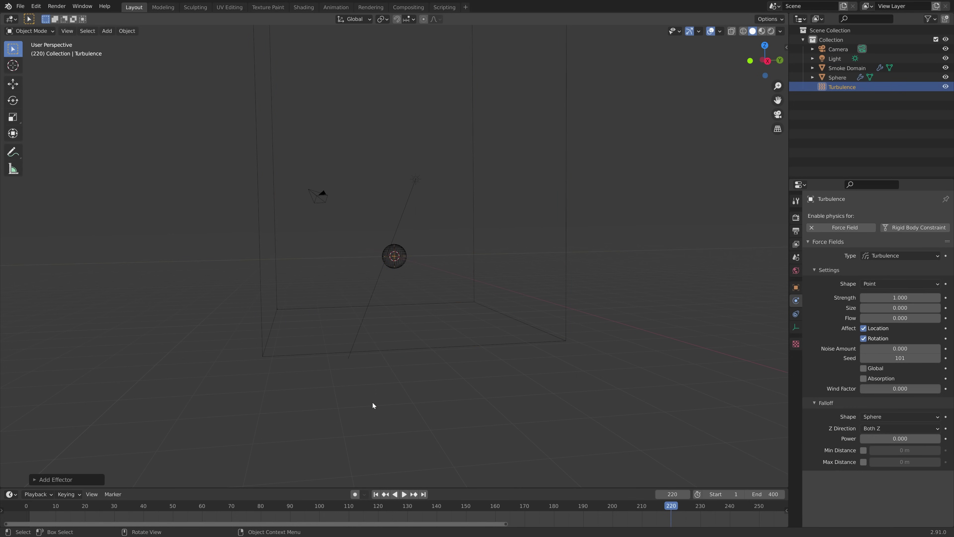
left_click(900, 297)
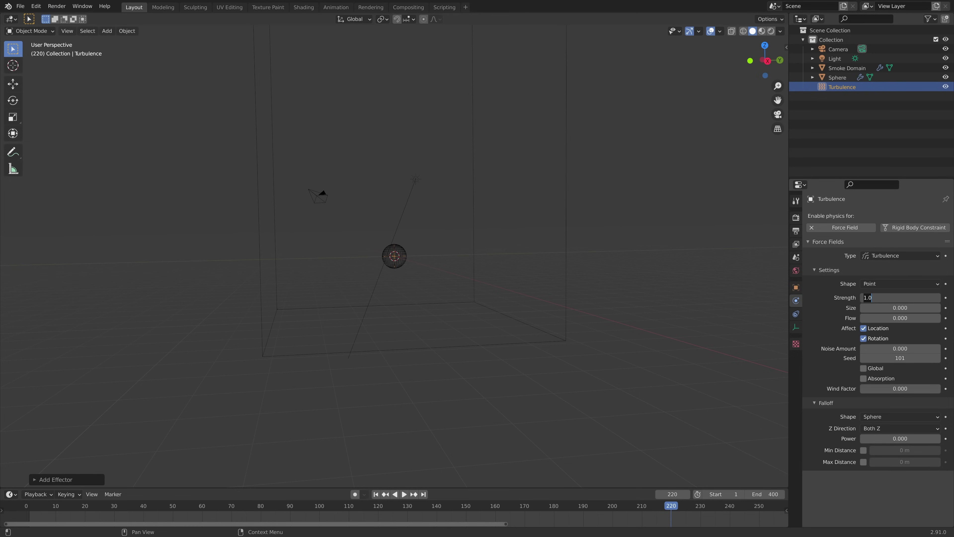
type("0.2")
key("Return")
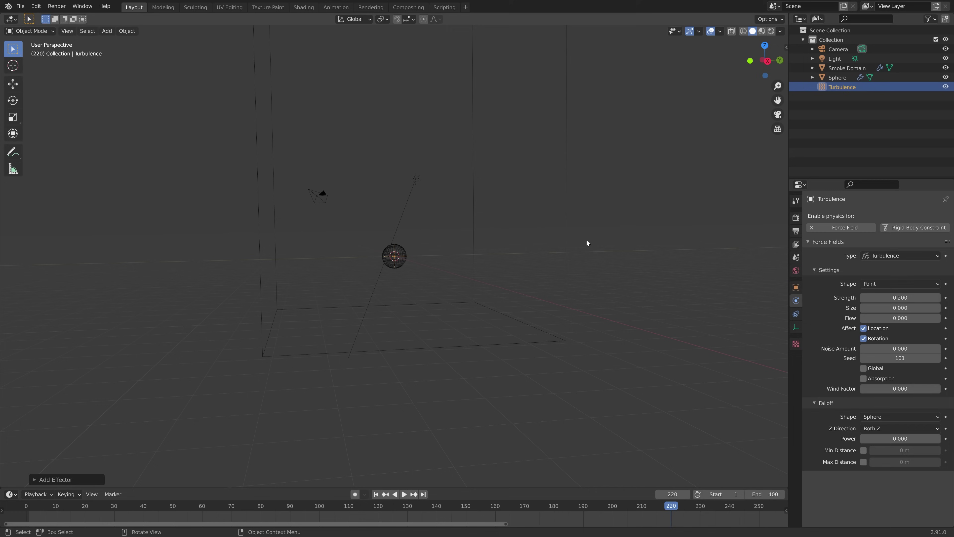
Save the project as tut.blend in the Smoke simple folder
left_click(21, 6)
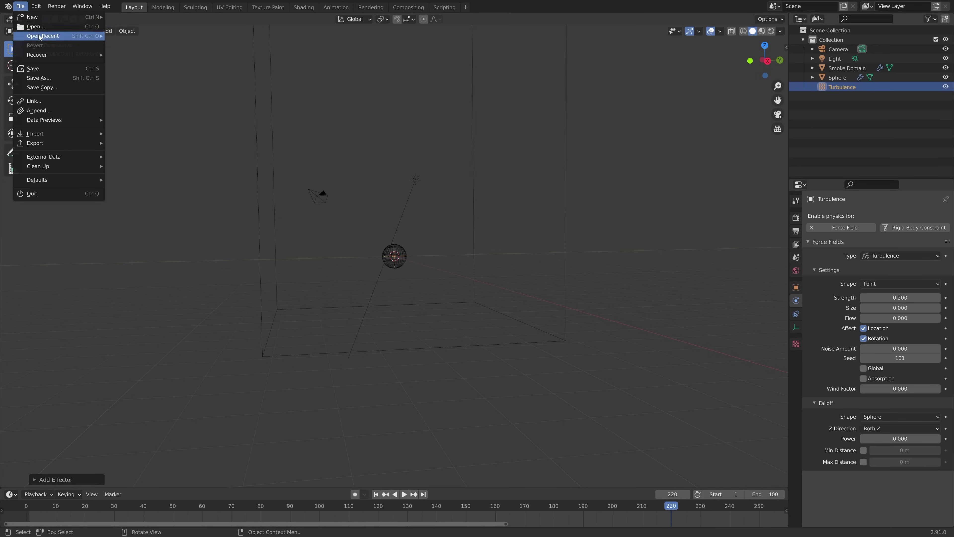
left_click(37, 79)
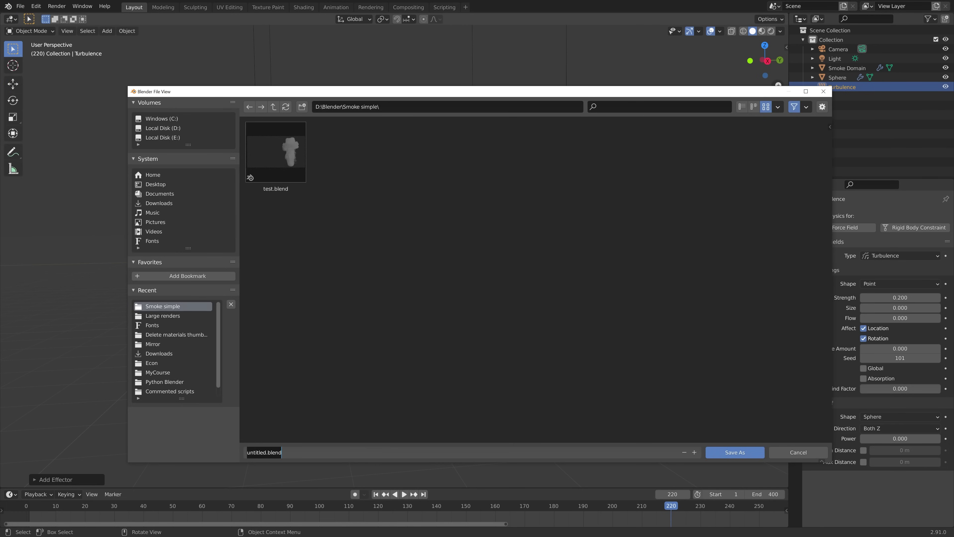
type("tut.blend")
key("Return")
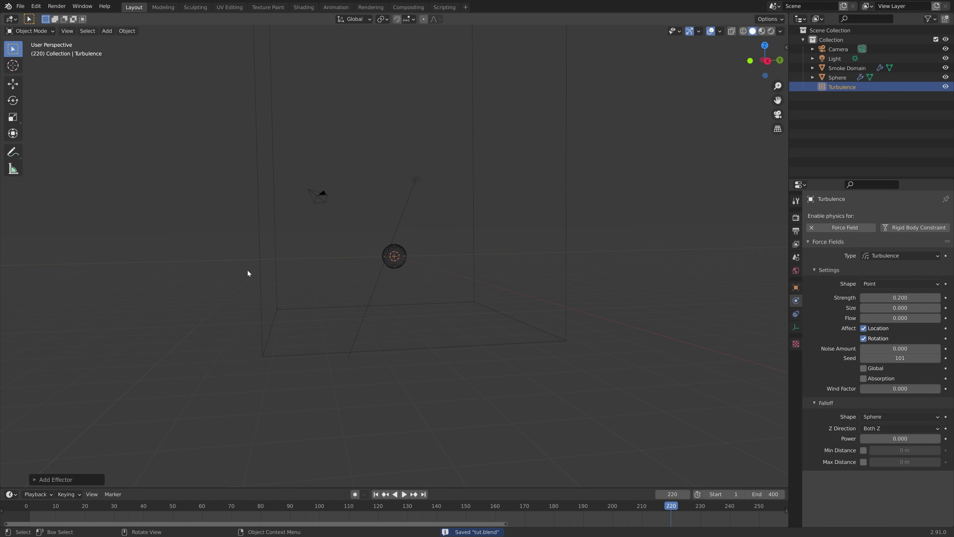
Bake the complete smoke simulation of the Smoke Domain
left_click(472, 227)
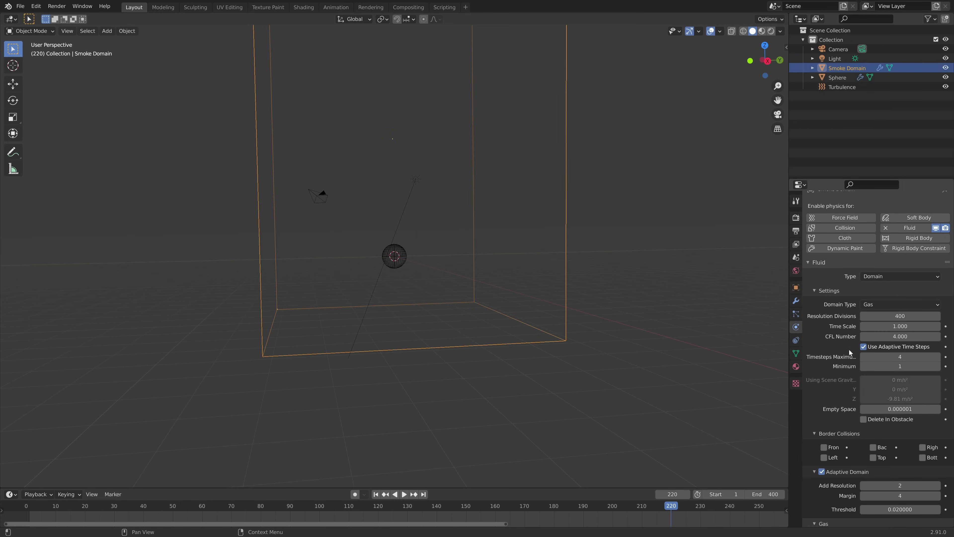
scroll(851, 352, "down", 15)
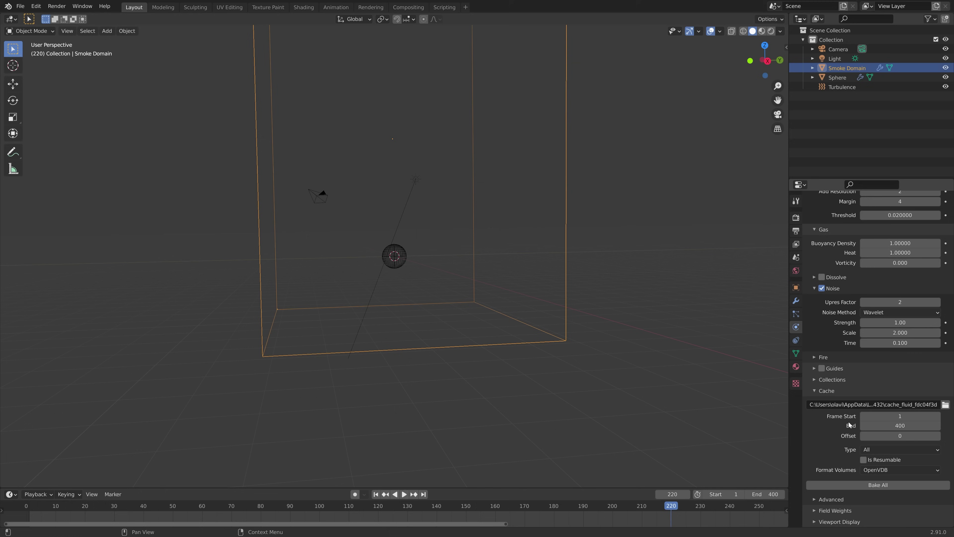
left_click(847, 484)
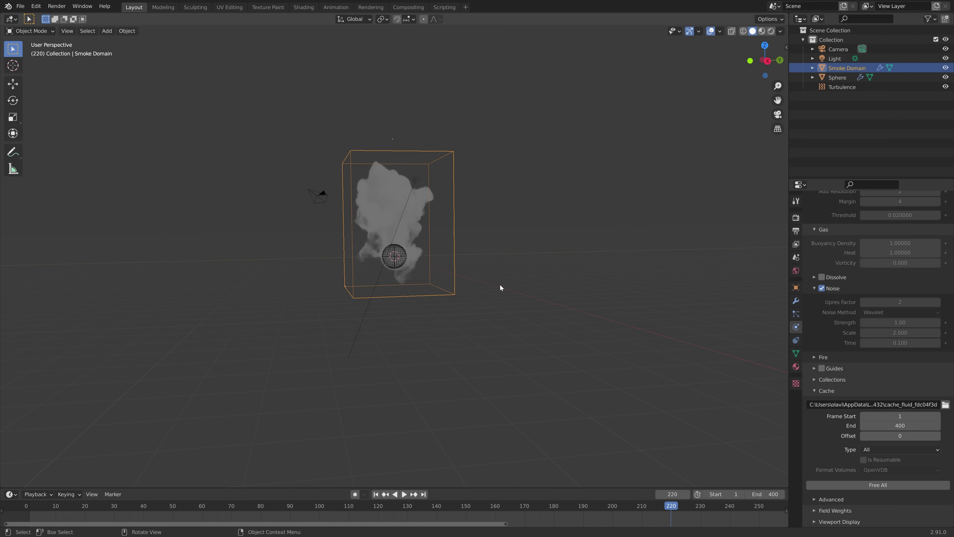
Go to frame 347 and preview the baked smoke in rendered shading before returning to solid shading
middle_click_drag(501, 287, 658, 290)
scroll(683, 508, "down", 2)
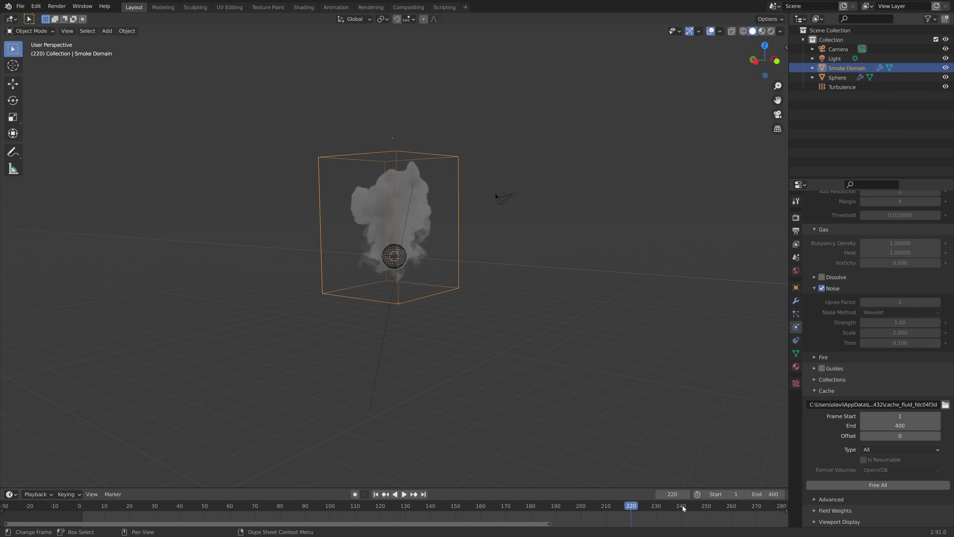
scroll(683, 507, "down", 4)
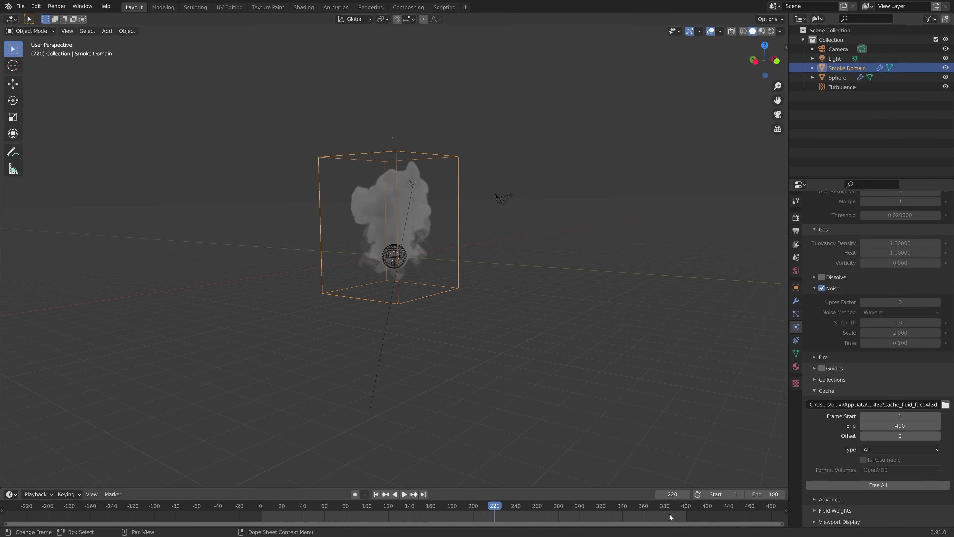
left_click(629, 506)
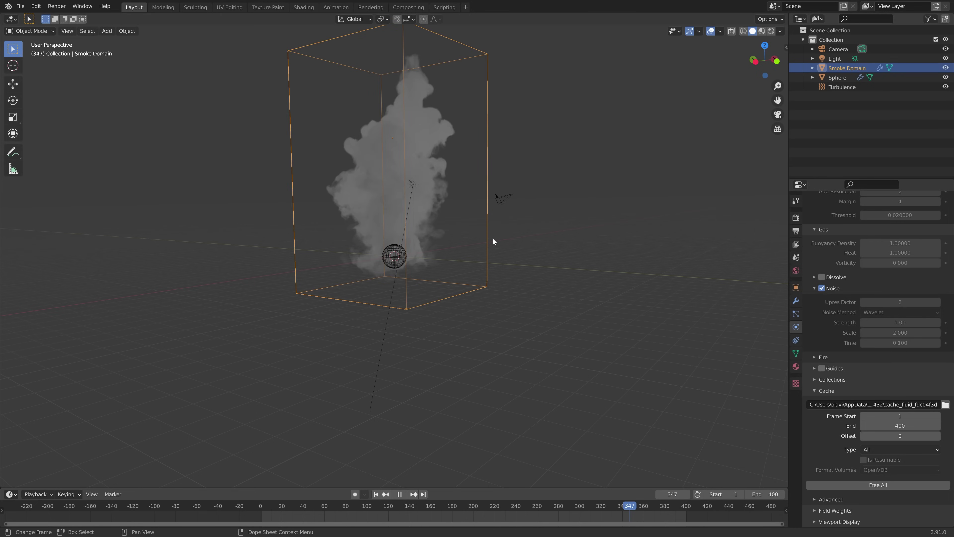
key("space")
middle_click_drag(489, 237, 333, 240)
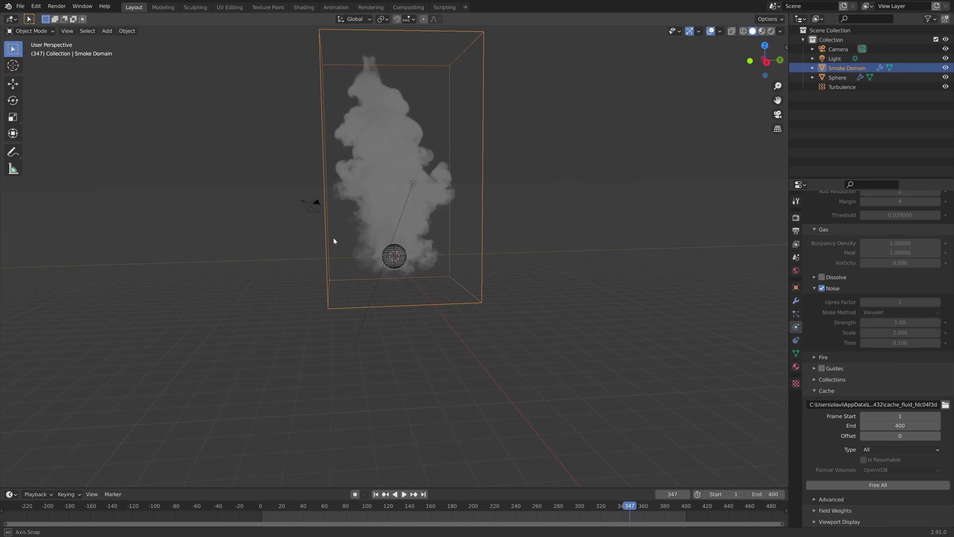
left_click(771, 32)
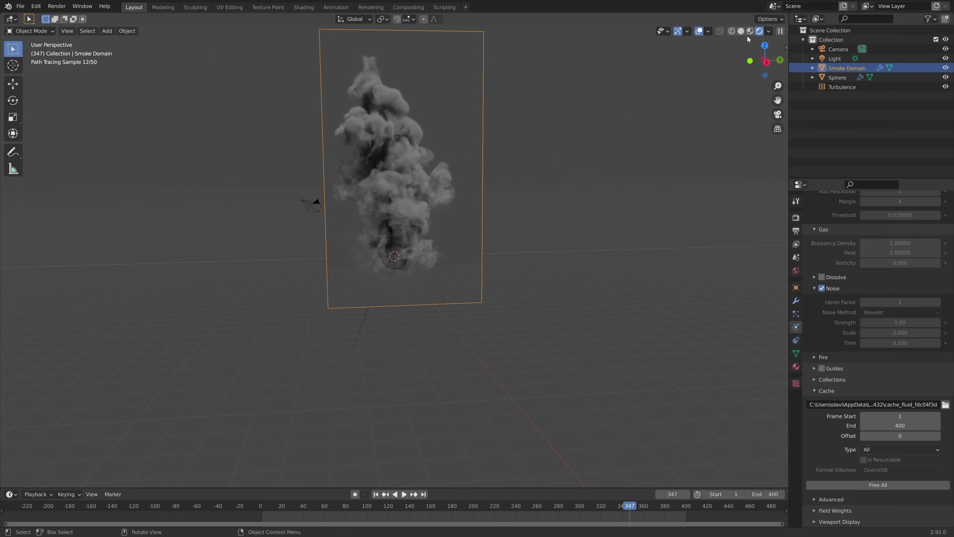
left_click(740, 32)
Save the project as an incremented copy named tut1.blend
left_click(20, 6)
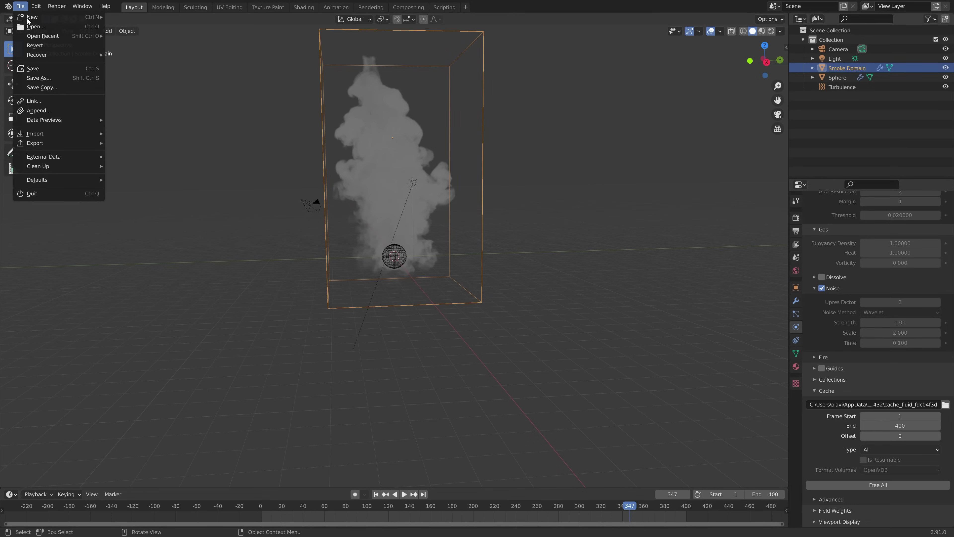
left_click(38, 78)
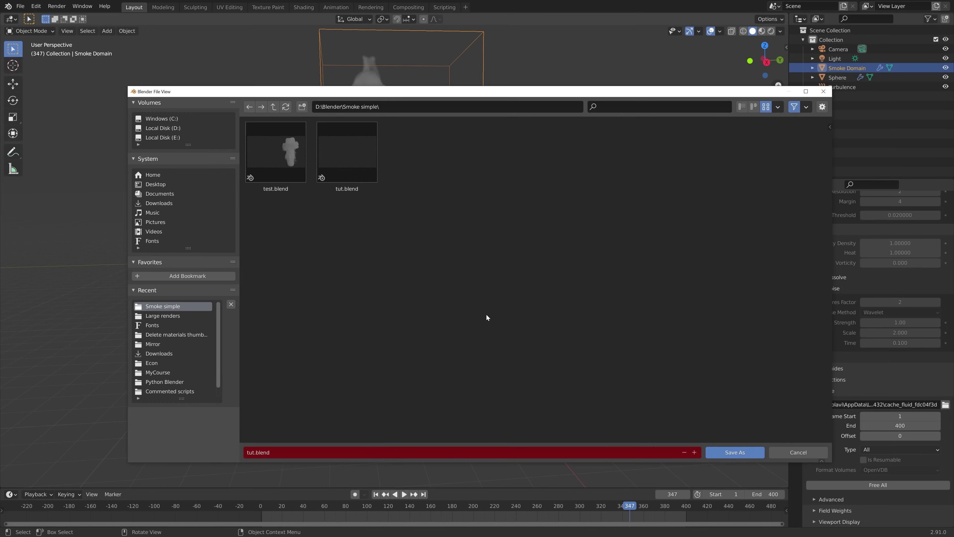
left_click(694, 452)
left_click(734, 452)
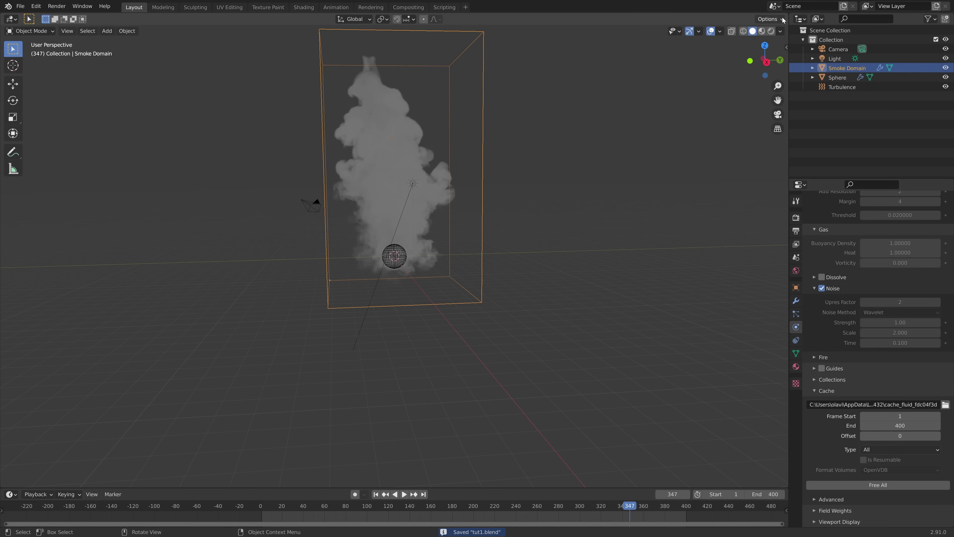
Open a Shader Editor beside the 3D viewport for the Smoke Domain material and switch the viewport to rendered shading
left_click_drag(785, 18, 450, 61)
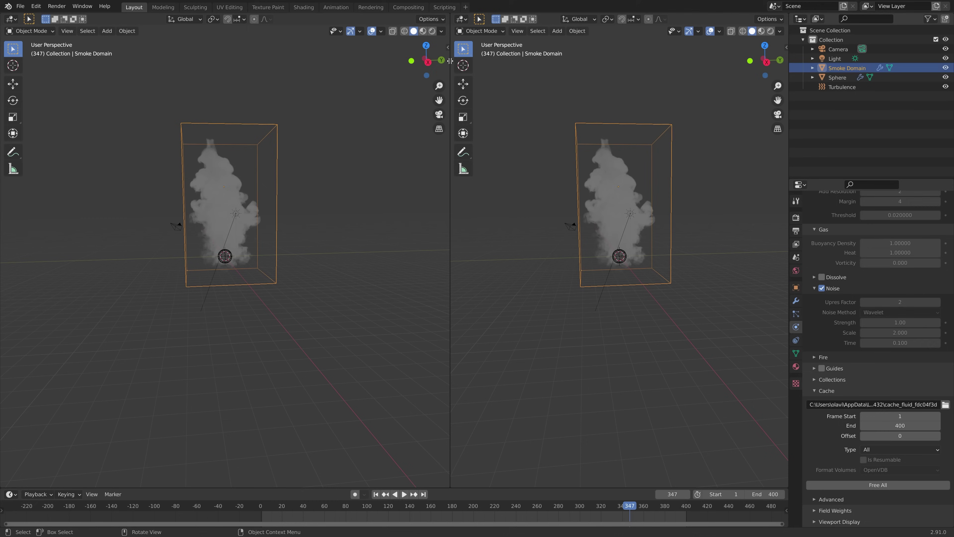
left_click(462, 19)
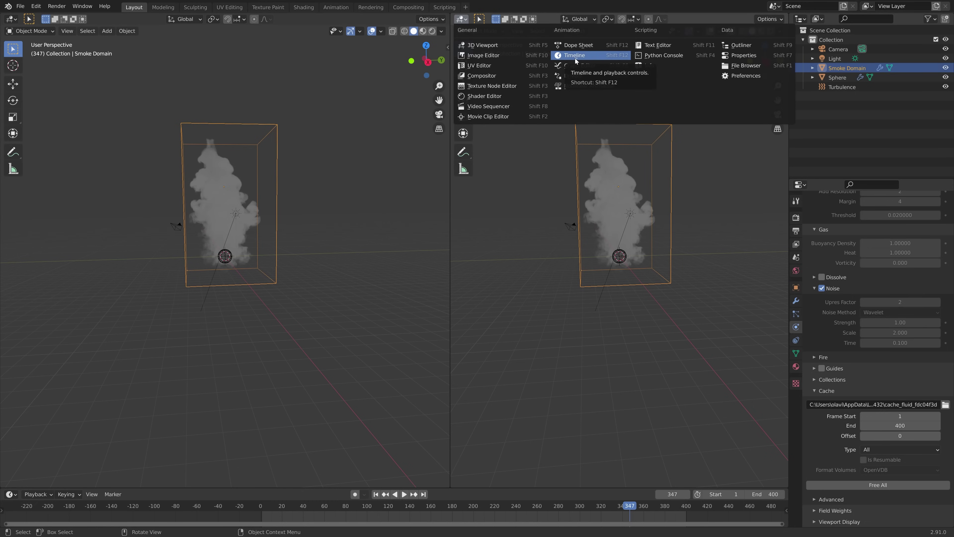
left_click(532, 96)
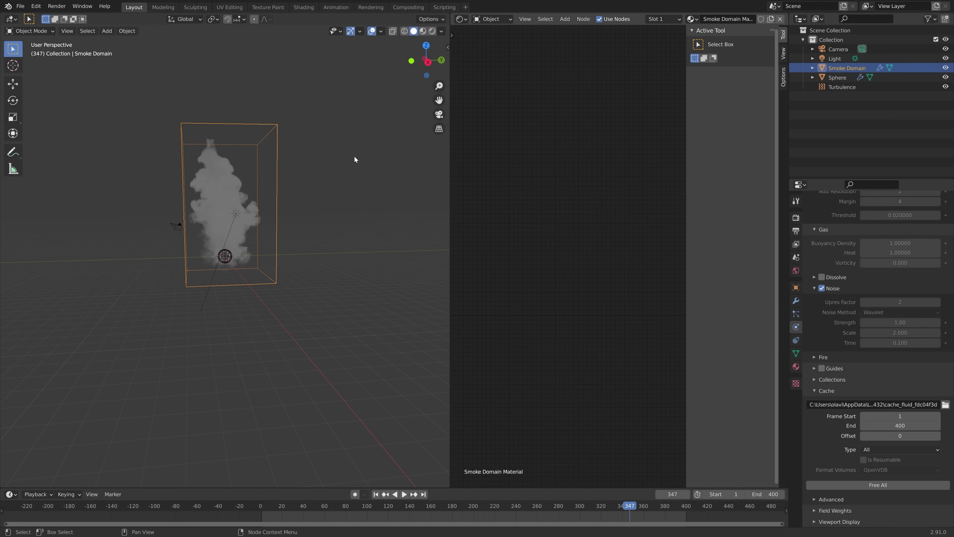
middle_click_drag(577, 126, 606, 281)
scroll(606, 281, "up", 5)
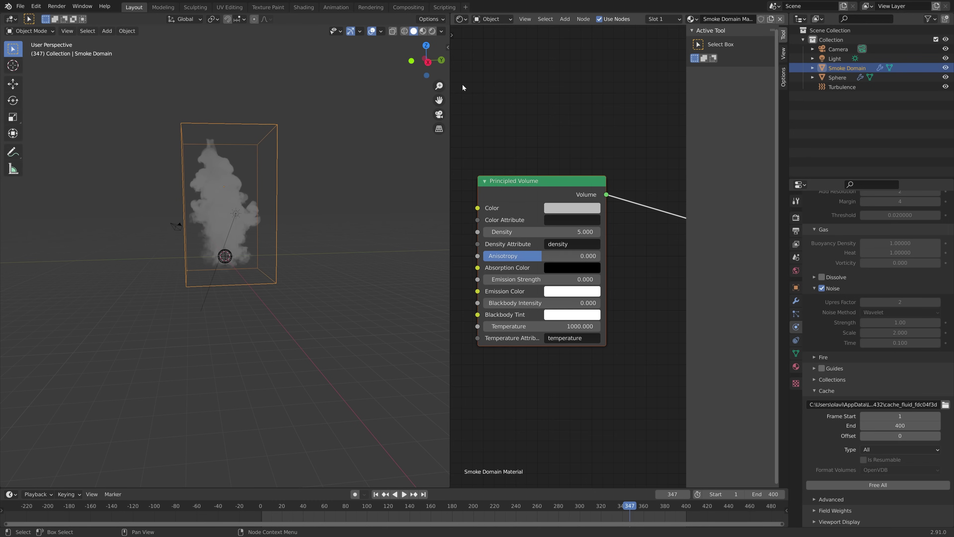
left_click(432, 32)
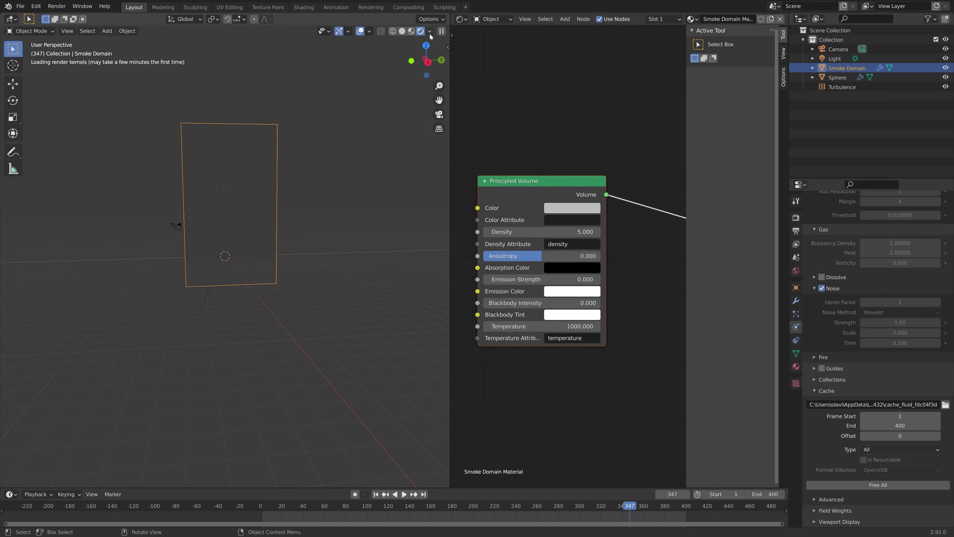
Set the Density of the Principled Volume node to 6
scroll(241, 190, "up", 4)
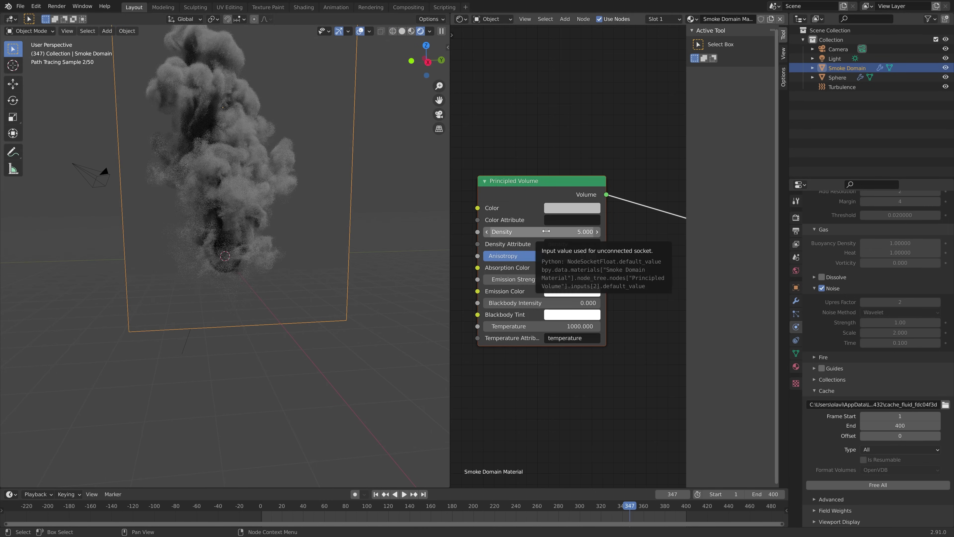
mouse_move(546, 231)
left_mouse_down()
mouse_move(586, 231)
mouse_move(543, 231)
mouse_move(554, 231)
left_mouse_up()
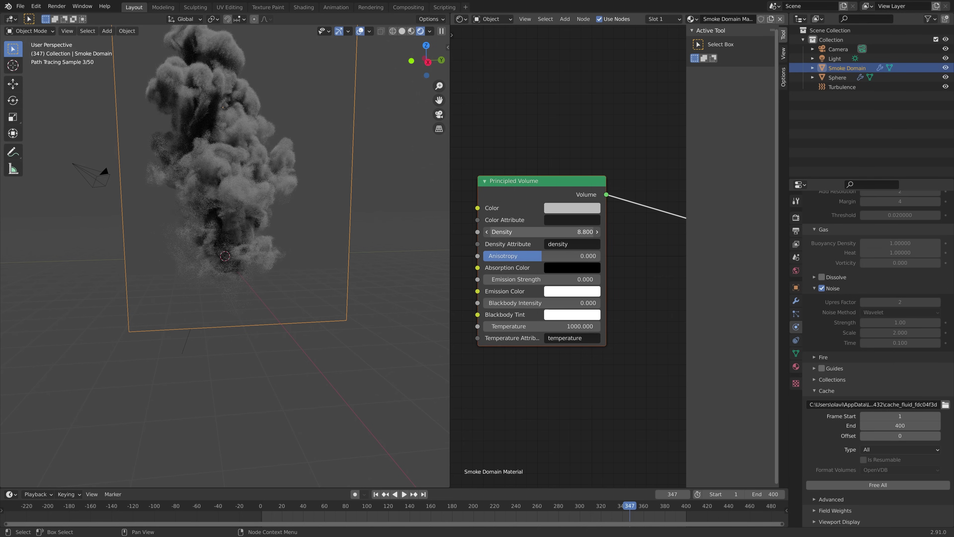
left_click(554, 231)
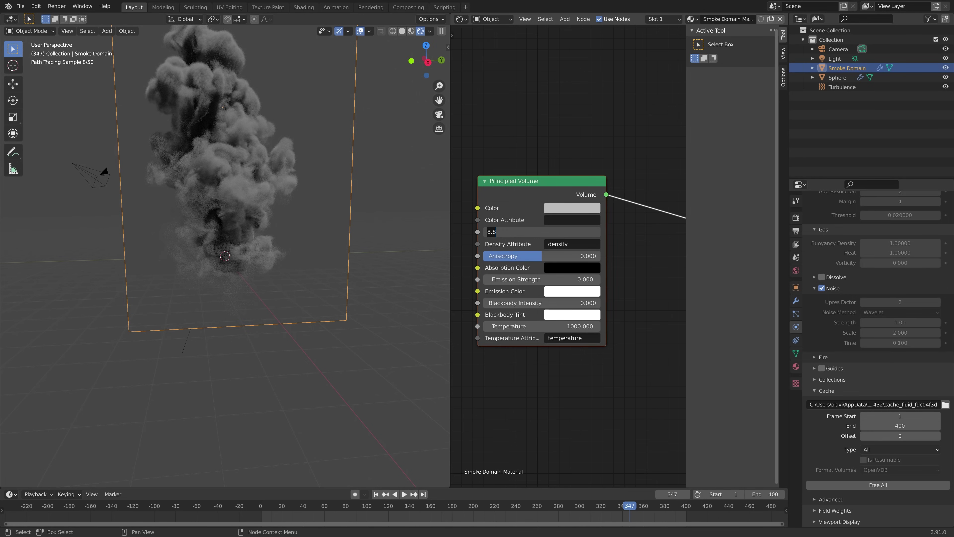
type("6")
key("Return")
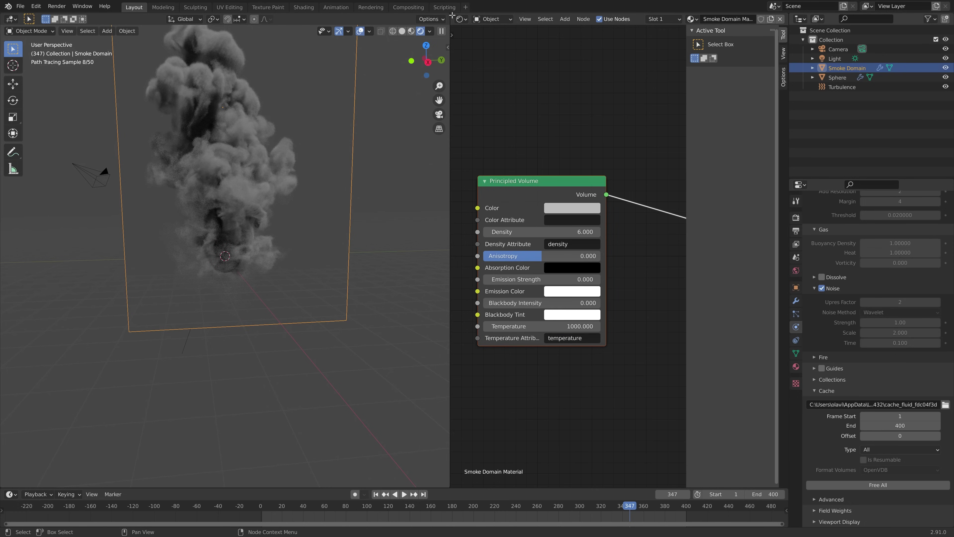
Close the Shader Editor so the 3D viewport fills its area, and hide the Sphere in both the viewport and renders
left_click_drag(449, 15, 499, 42)
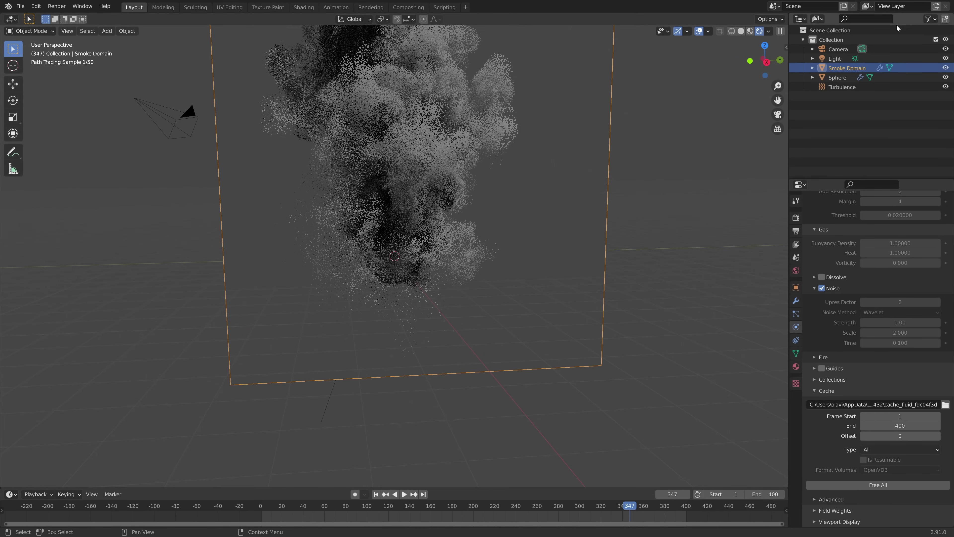
left_click(928, 19)
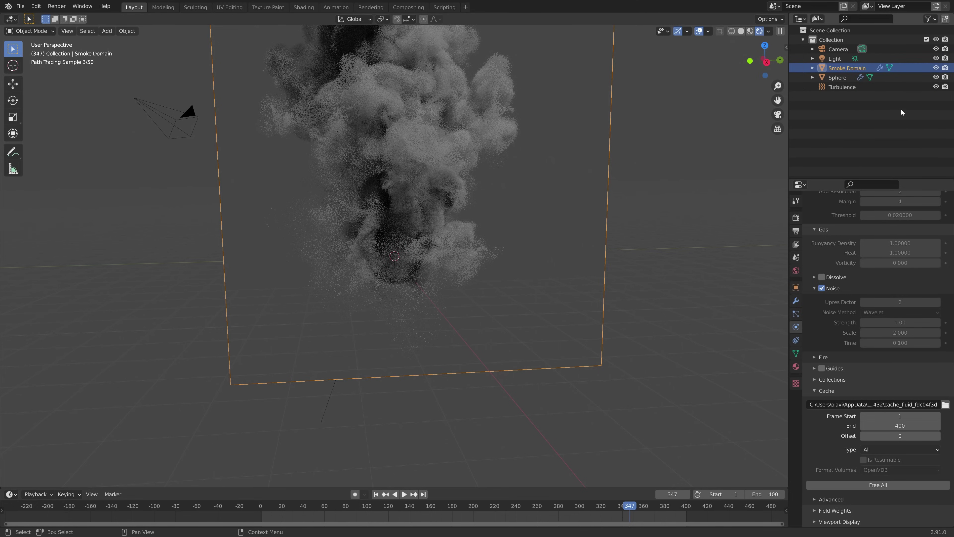
left_click(944, 78)
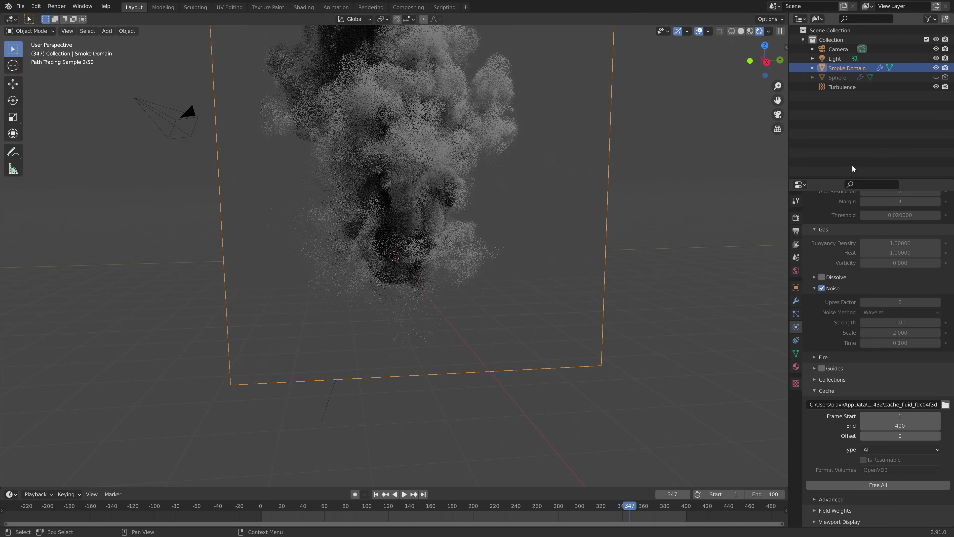
Darken the World background color to nearly black
left_click(796, 271)
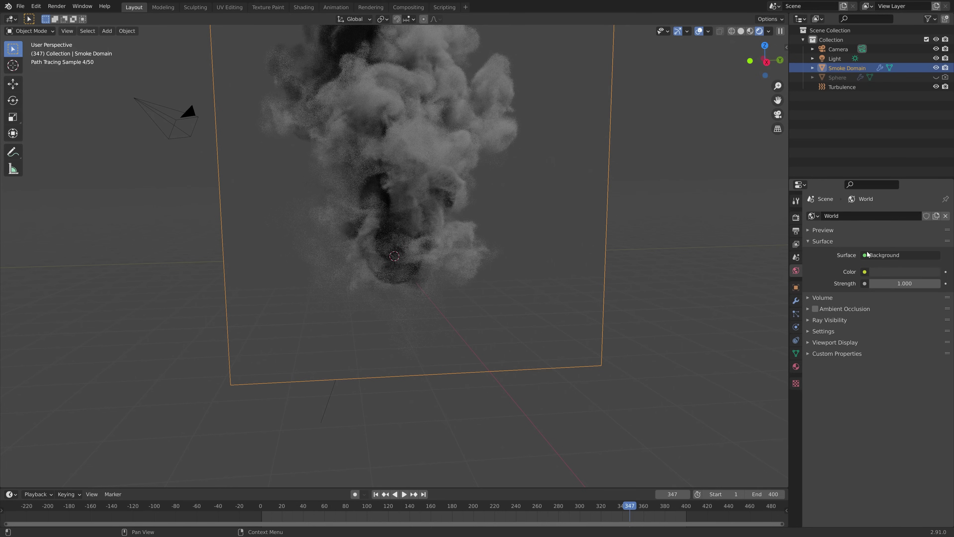
left_click(897, 272)
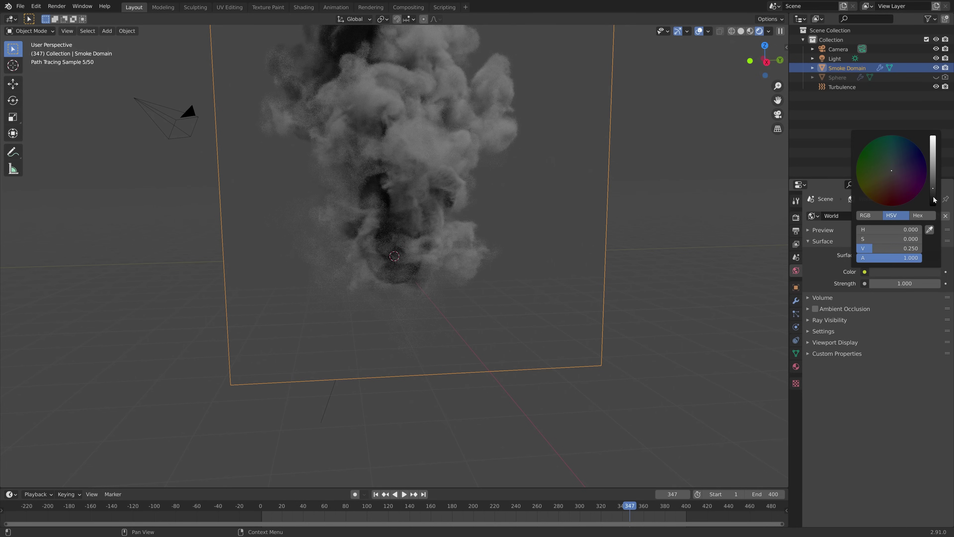
left_click(934, 199)
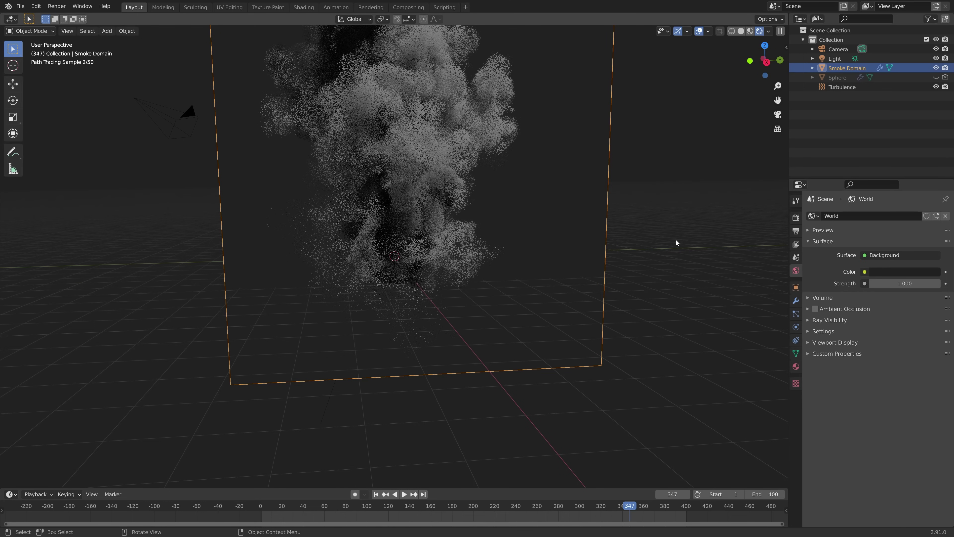
left_click(899, 271)
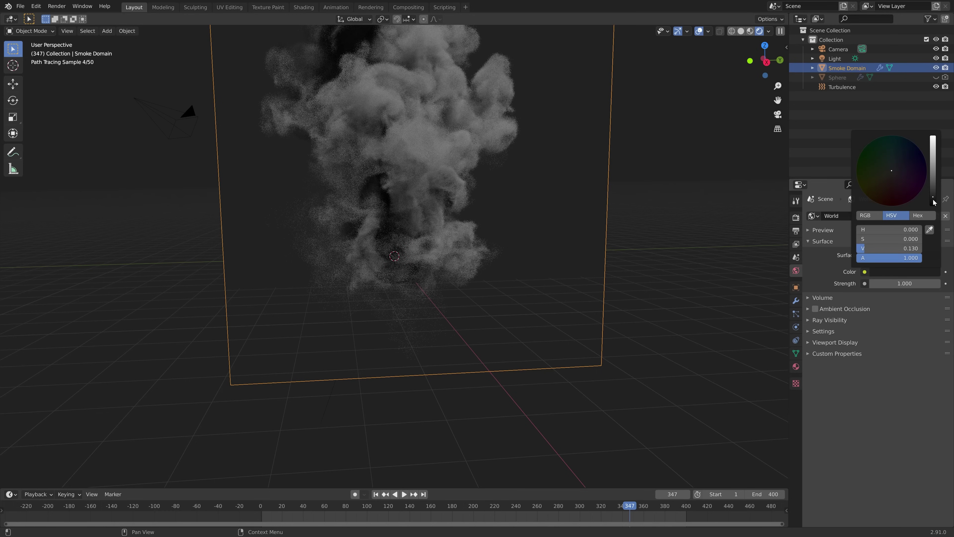
left_click_drag(932, 196, 933, 204)
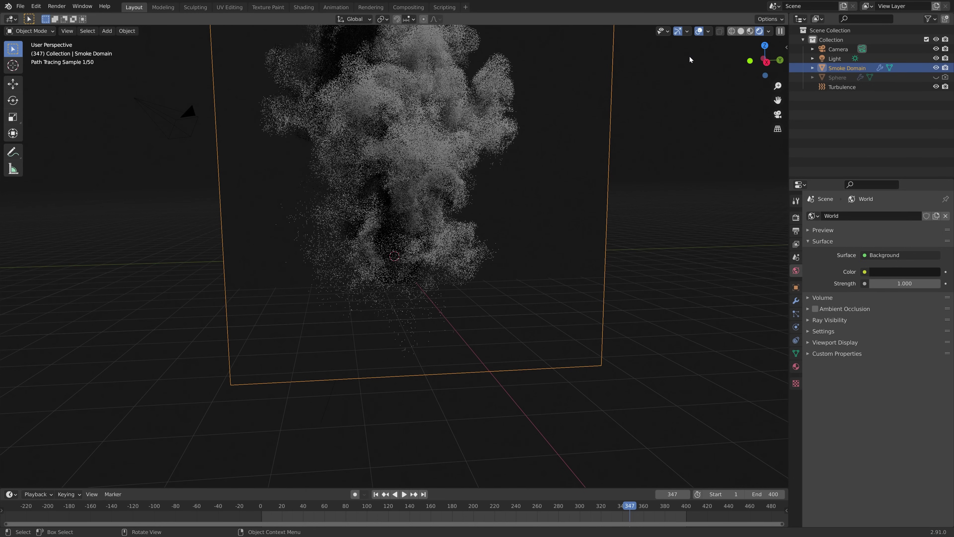
Preview the whole rendered smoke column with overlays hidden before returning to solid shading with overlays shown
key("shift+alt+z")
scroll(535, 237, "down", 6)
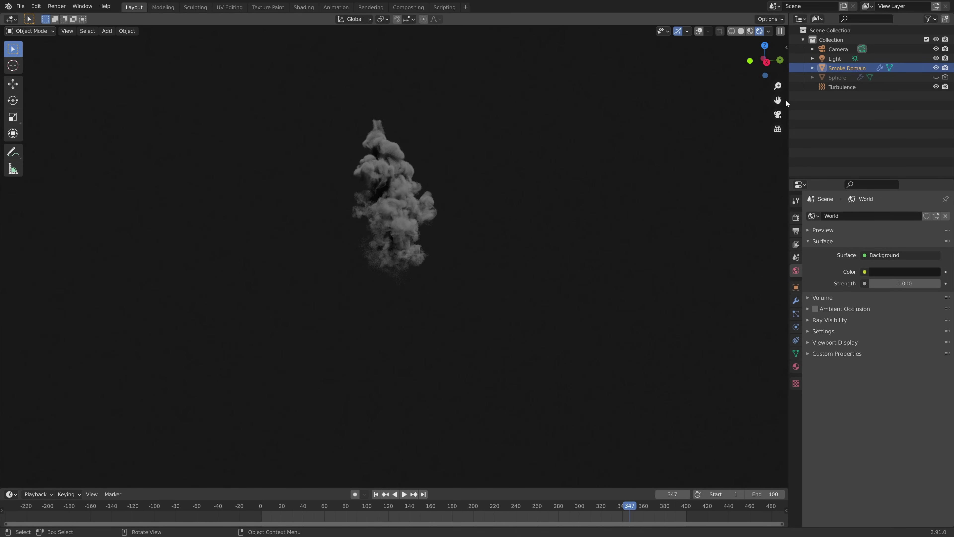
left_click(741, 31)
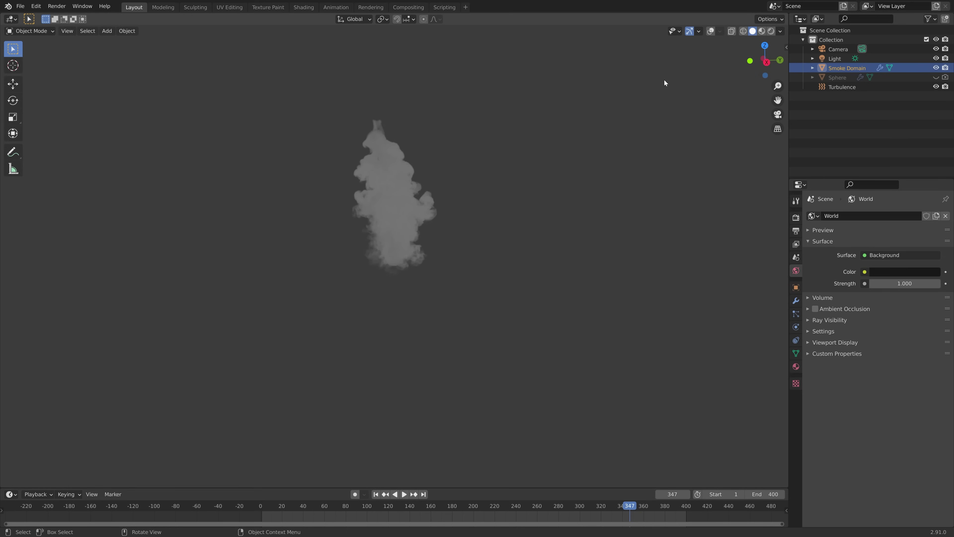
left_click(709, 31)
Align the camera to a slightly rotated view of the smoke domain and lock the camera to the view
mouse_move(424, 196)
middle_mouse_down()
mouse_move(439, 205)
mouse_move(392, 205)
mouse_move(428, 191)
middle_mouse_up()
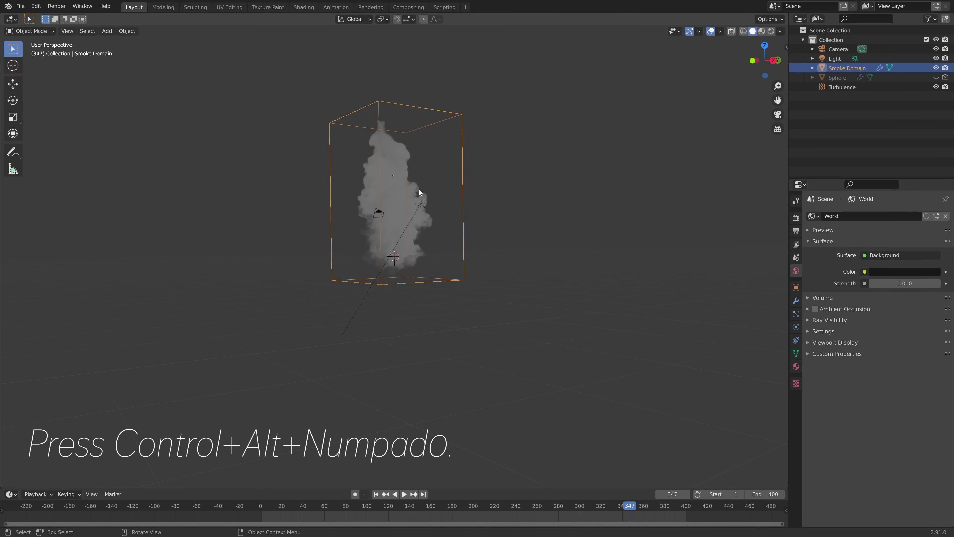
key("ctrl+alt+KP_0")
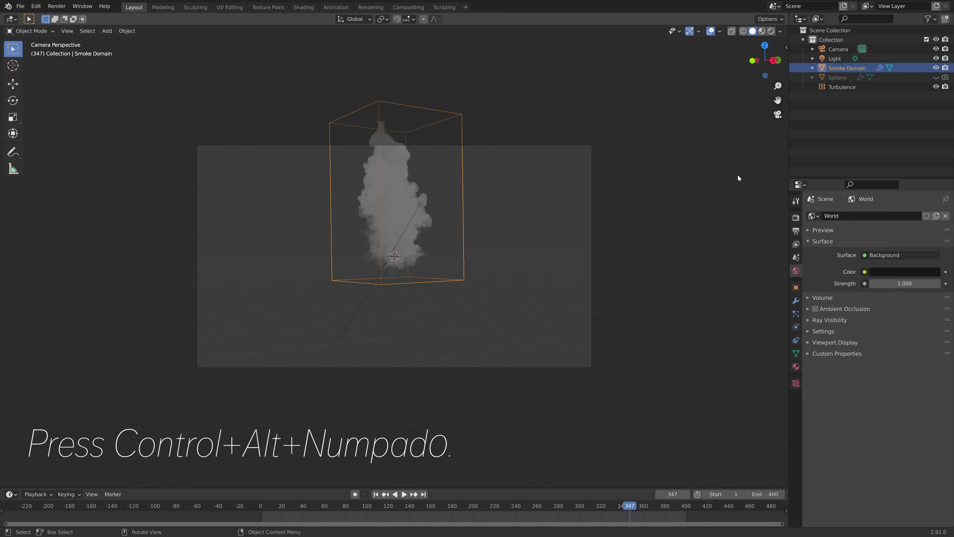
key("n")
left_click(783, 86)
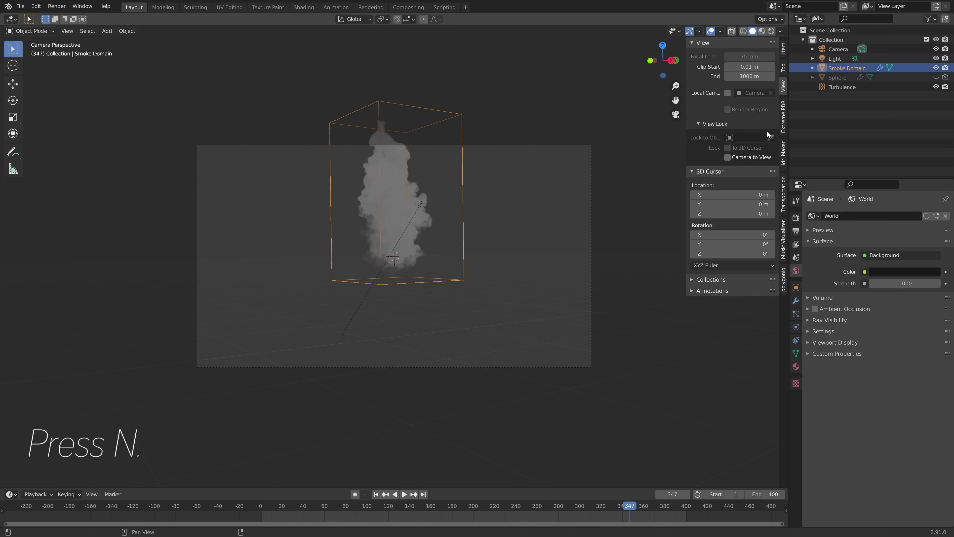
left_click(725, 156)
Reframe the locked camera view so the whole smoke column sits inside the camera frame
middle_click_drag(499, 205, 502, 247, "shift")
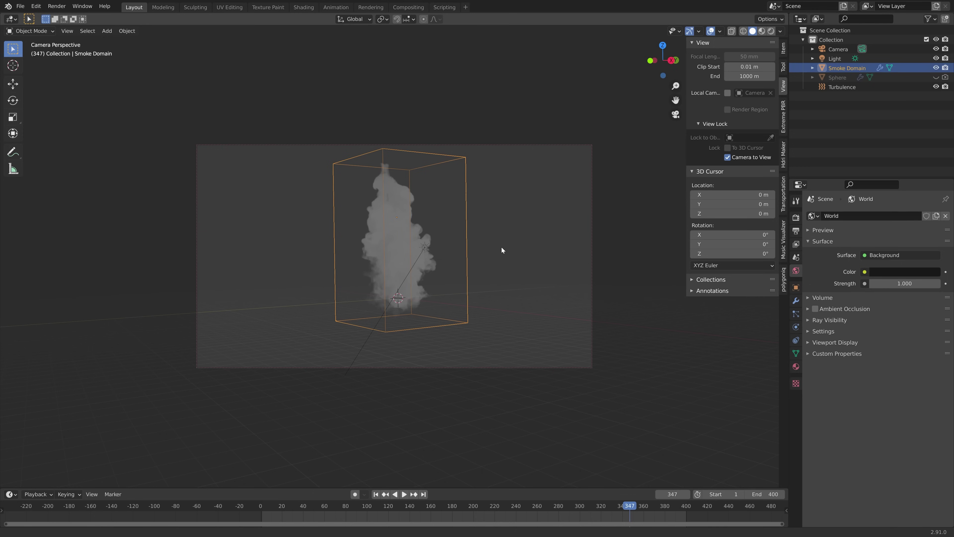
scroll(503, 250, "up", 1)
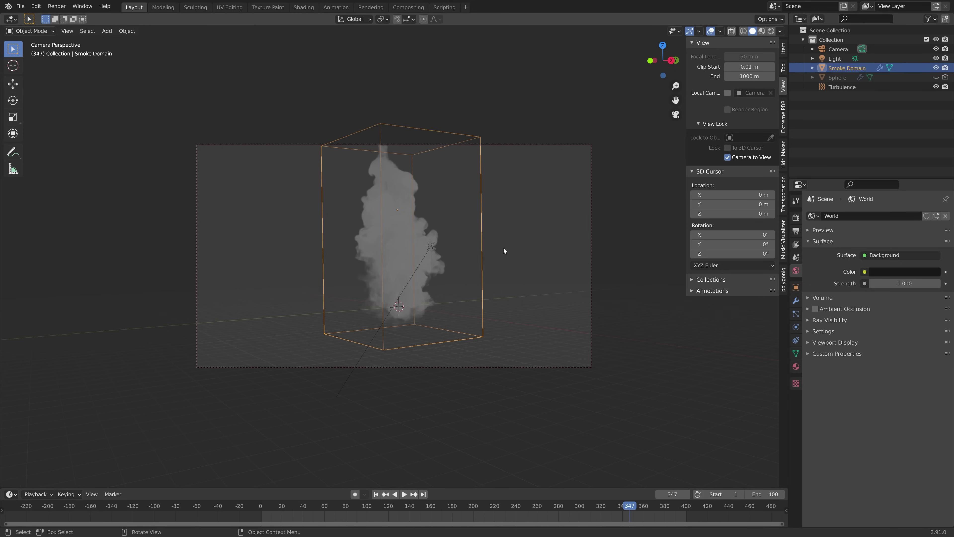
scroll(503, 250, "up", 2)
middle_click_drag(503, 248, 496, 254, "shift")
scroll(495, 253, "down", 1)
scroll(495, 253, "down", 1)
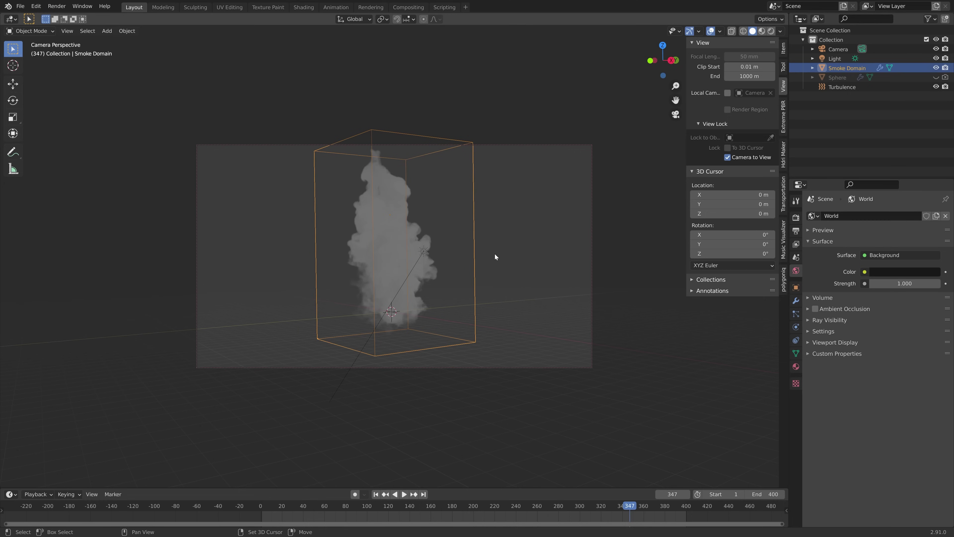
Move the camera slightly closer along its local Z axis and shift it upward so the smoke sits lower in frame
left_click(593, 257)
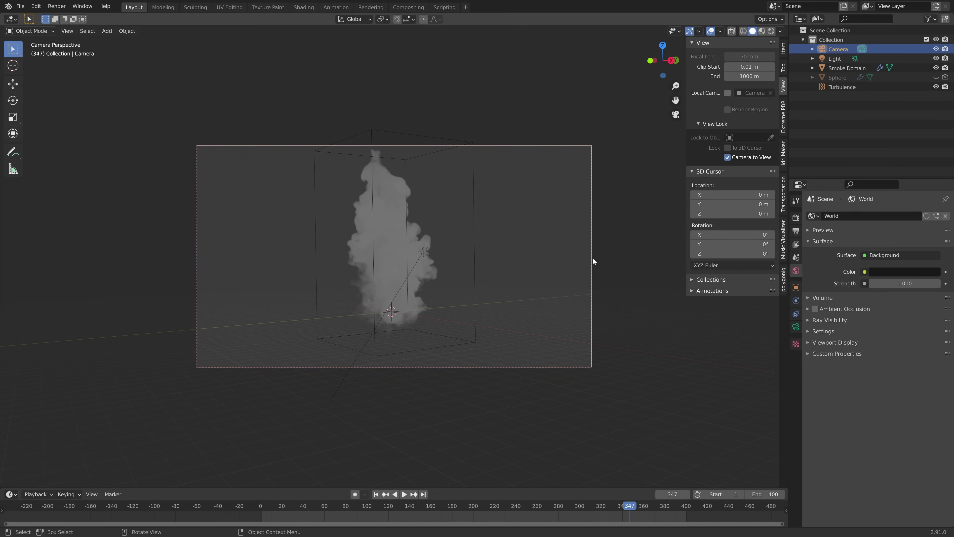
key("g")
key("z")
key("z")
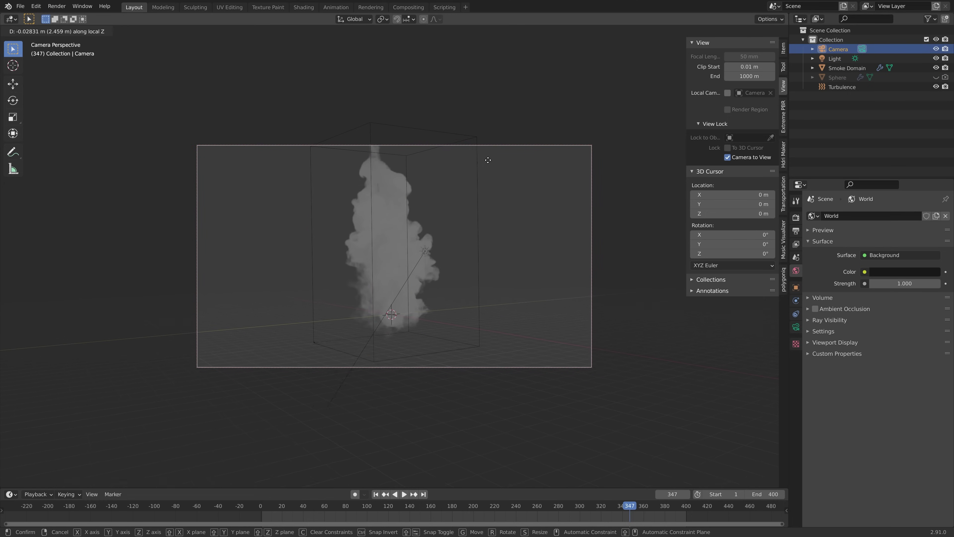
left_click(581, 312)
key("g")
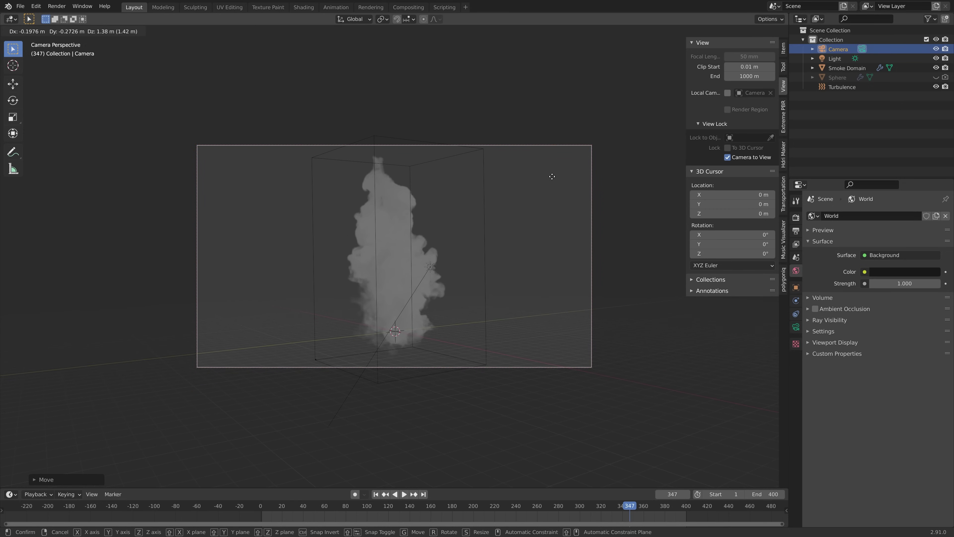
left_click(446, 271)
Move the camera slightly back along its local Z axis, unlock it from the view and fit its frame to the viewport
key("g")
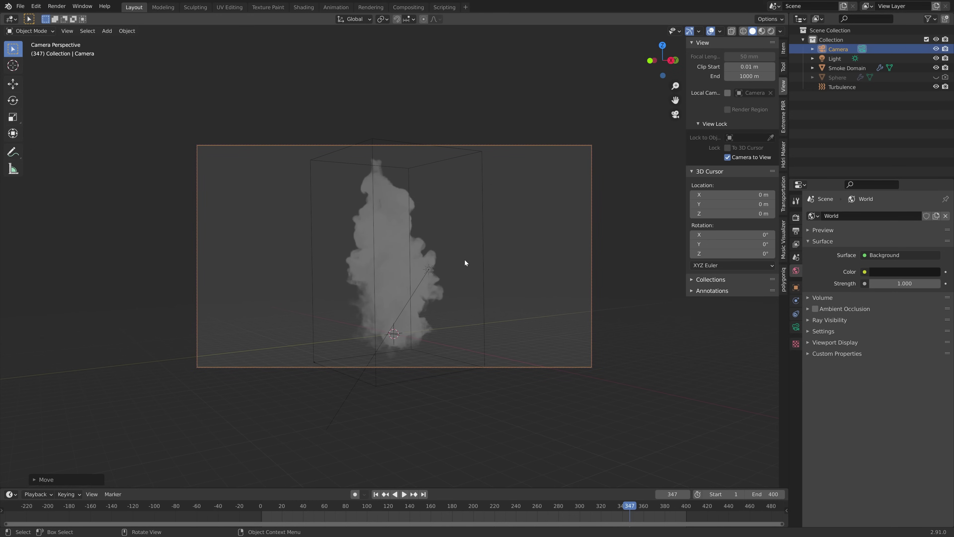
key("z")
key("z")
left_click(480, 304)
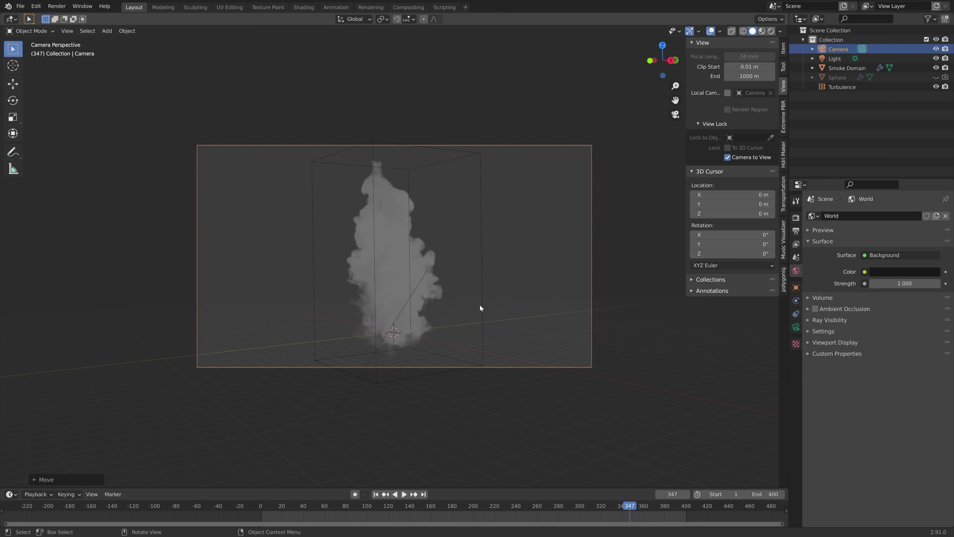
left_click(727, 157)
key("Home")
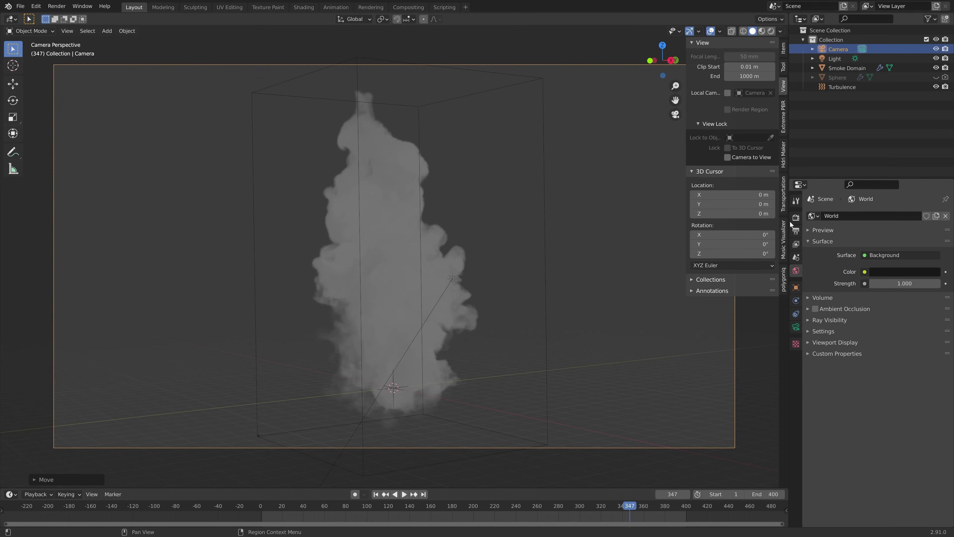
Set the output resolution percentage to 200% and save the project
left_click(797, 218)
left_click(796, 231)
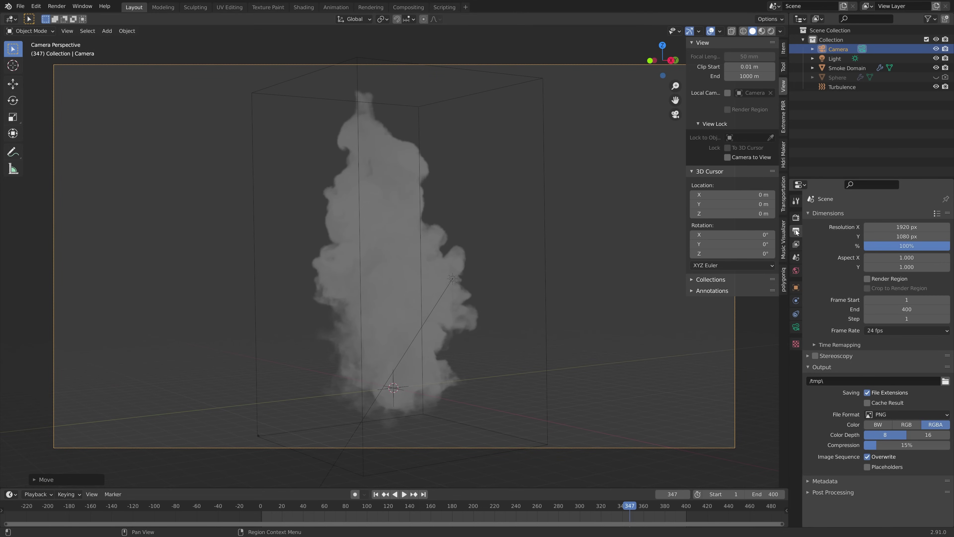
double_click(895, 245)
type("200")
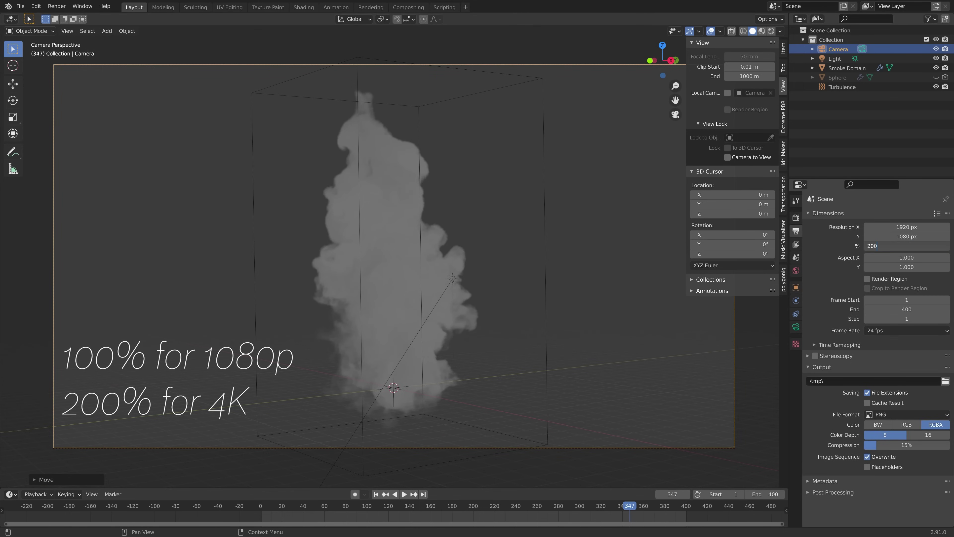
key("Return")
key("ctrl+s")
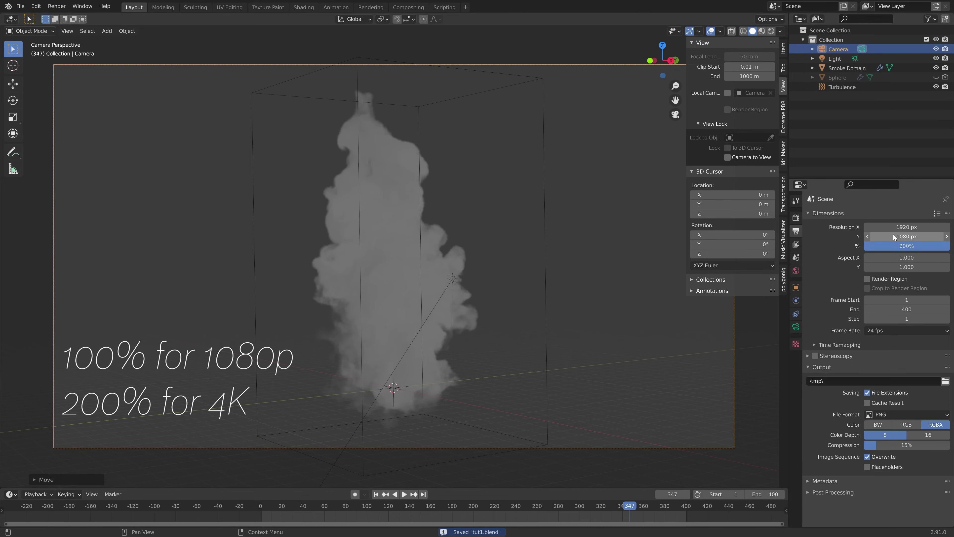
Browse for the render output location and create a folder named Smoke easy in E:\Large renders
left_click(946, 381)
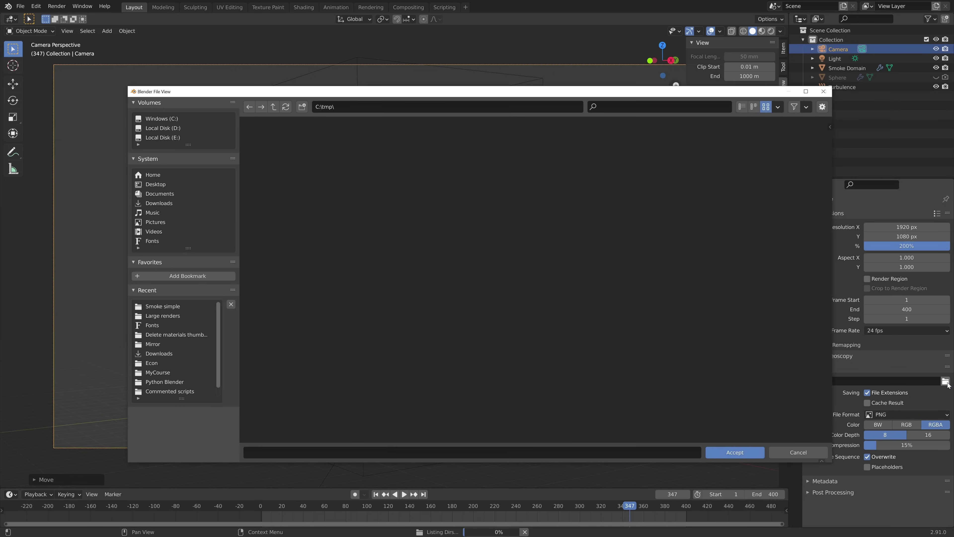
left_click(155, 138)
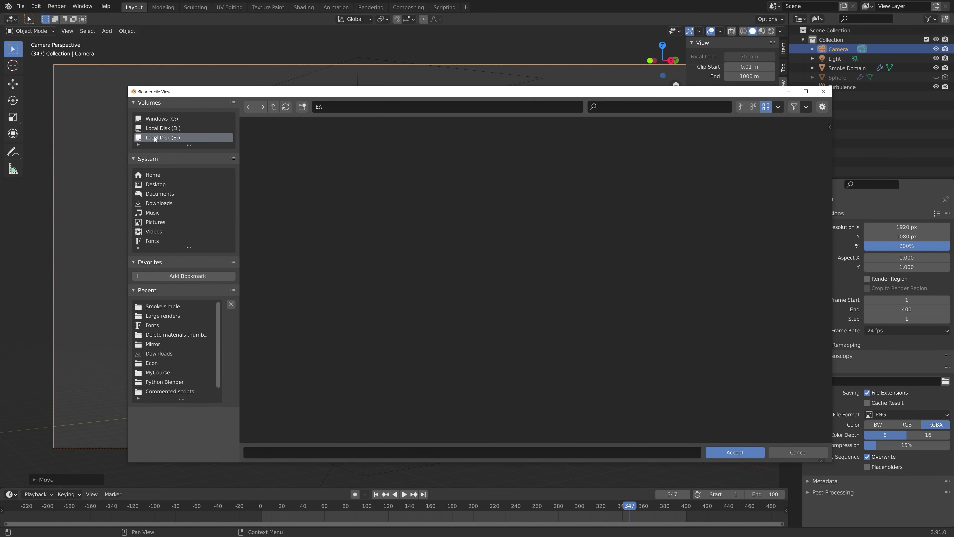
left_click(742, 107)
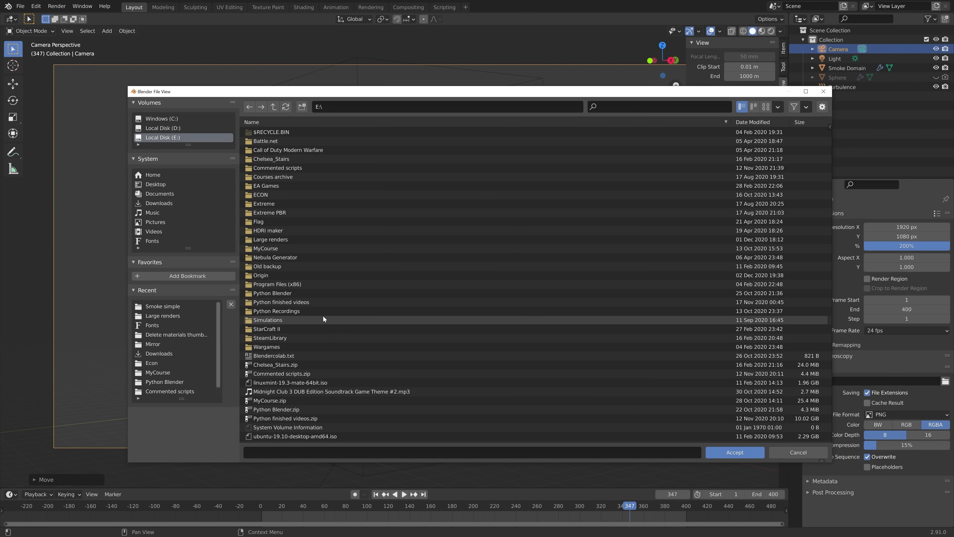
double_click(279, 237)
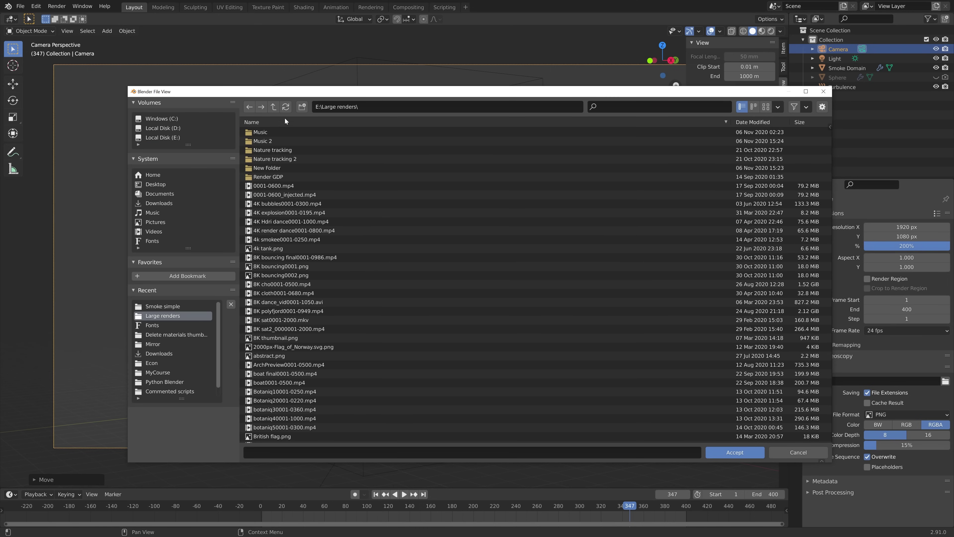
left_click(302, 107)
type("S")
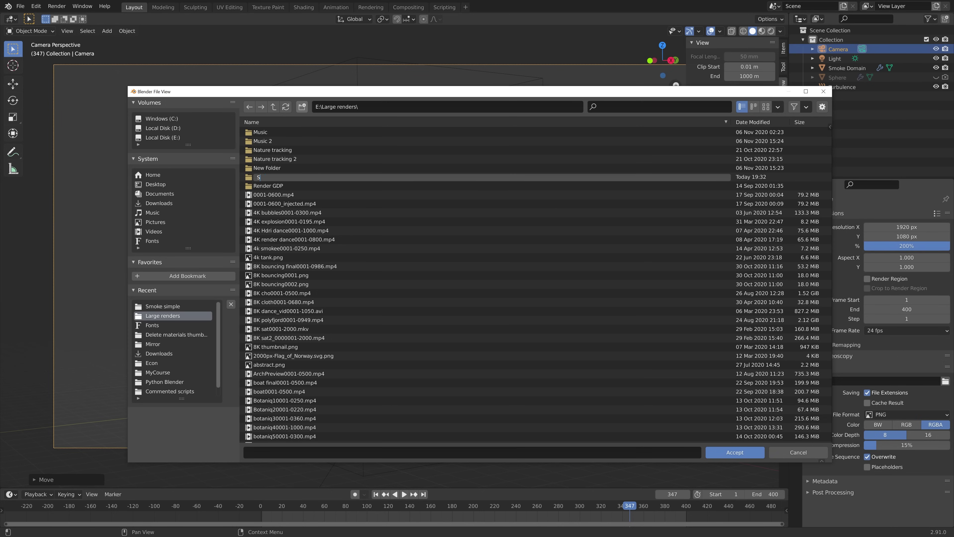
type("moke easy")
key("Return")
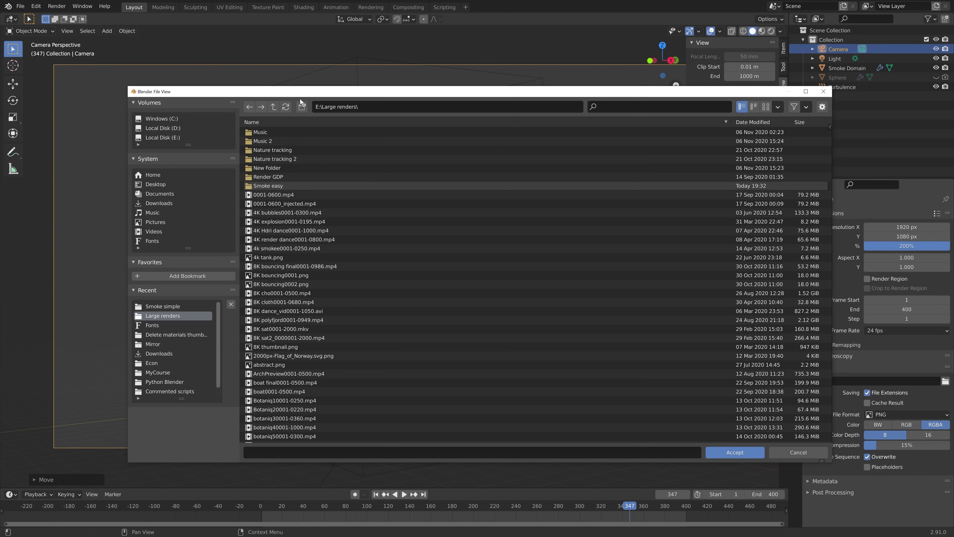
Set the render output path to the Smoke easy folder with the file name tut
double_click(303, 186)
left_click(315, 455)
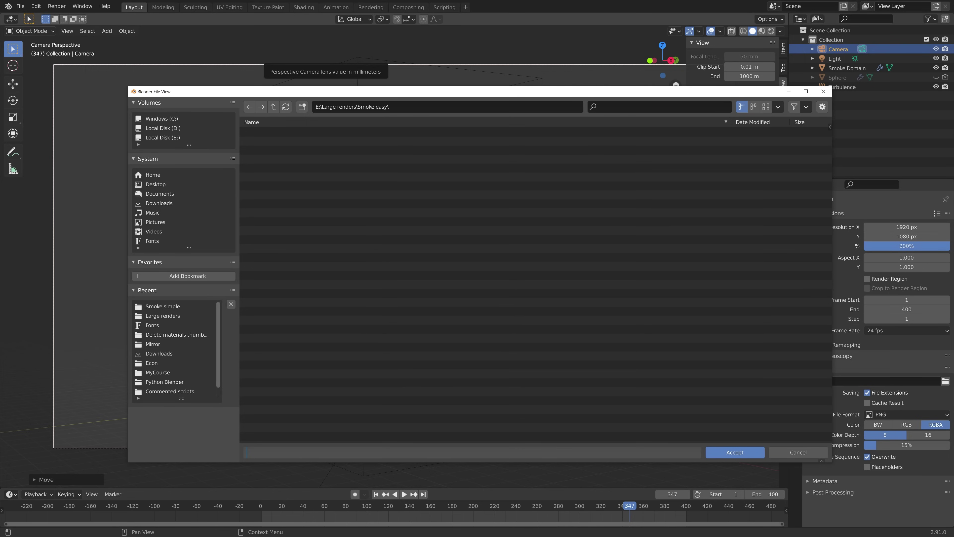
type("tut")
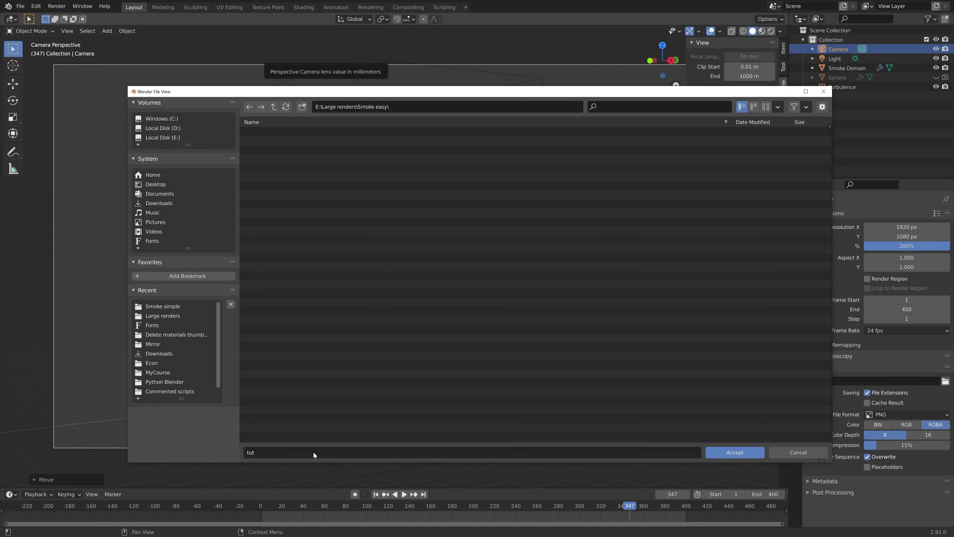
left_click(733, 449)
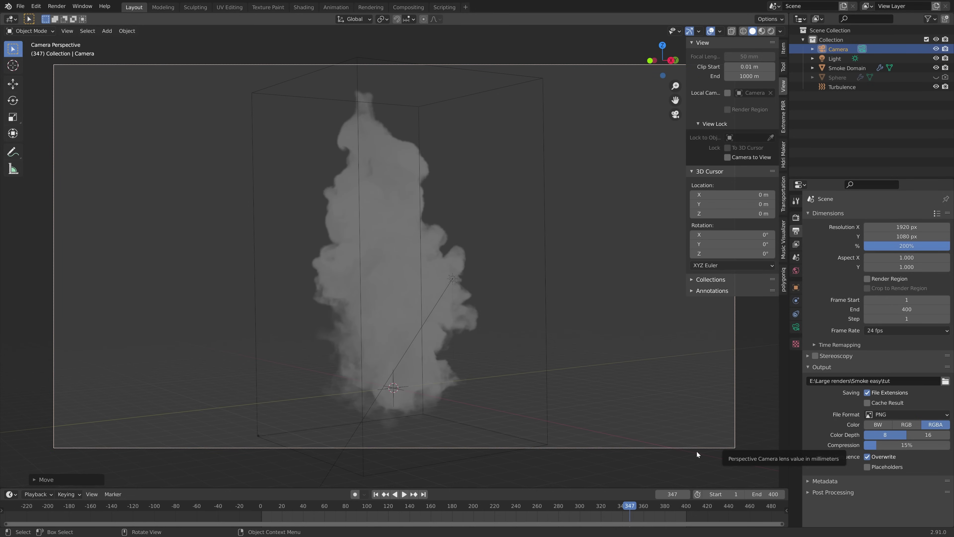
Preview the smoke at frames 166 and 284, and make frame 376 the current frame with playback stopped
left_click(438, 508)
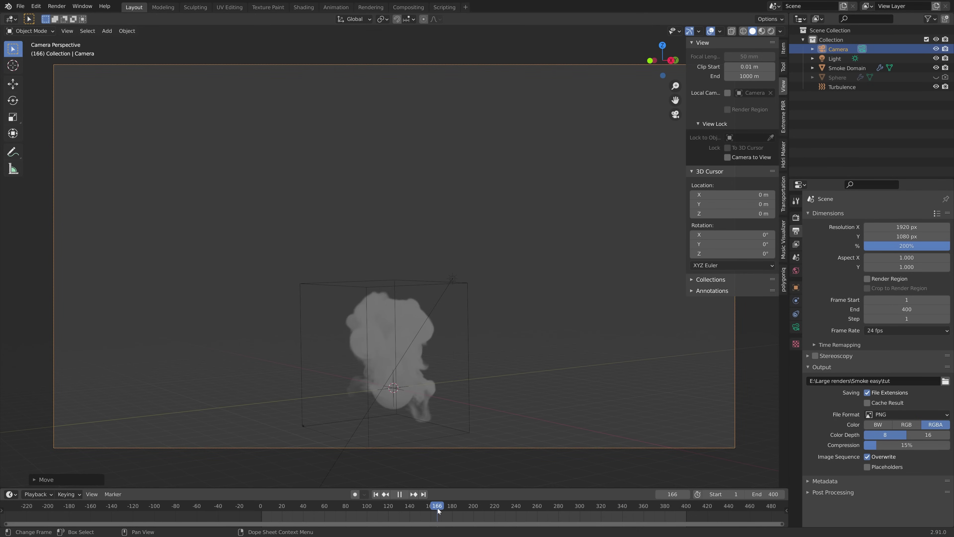
left_click(562, 504)
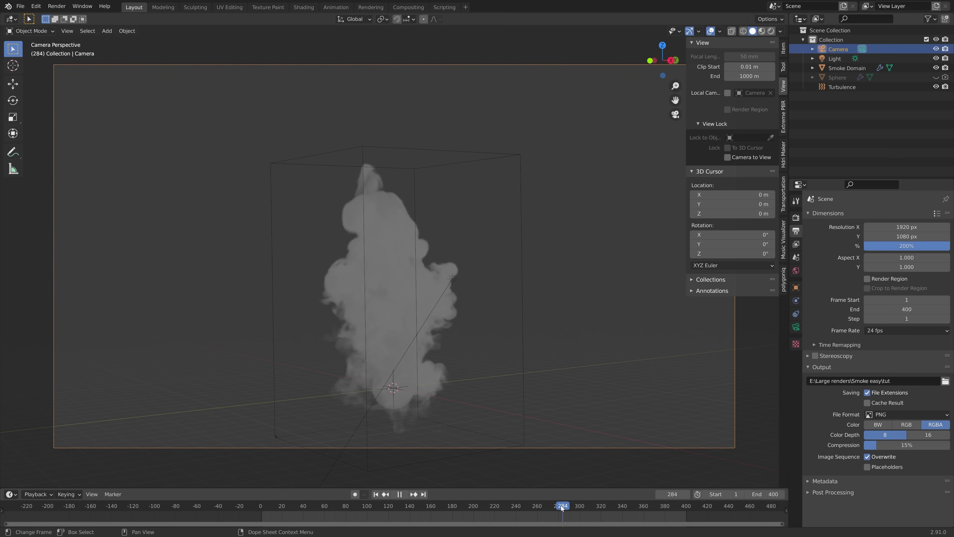
key("space")
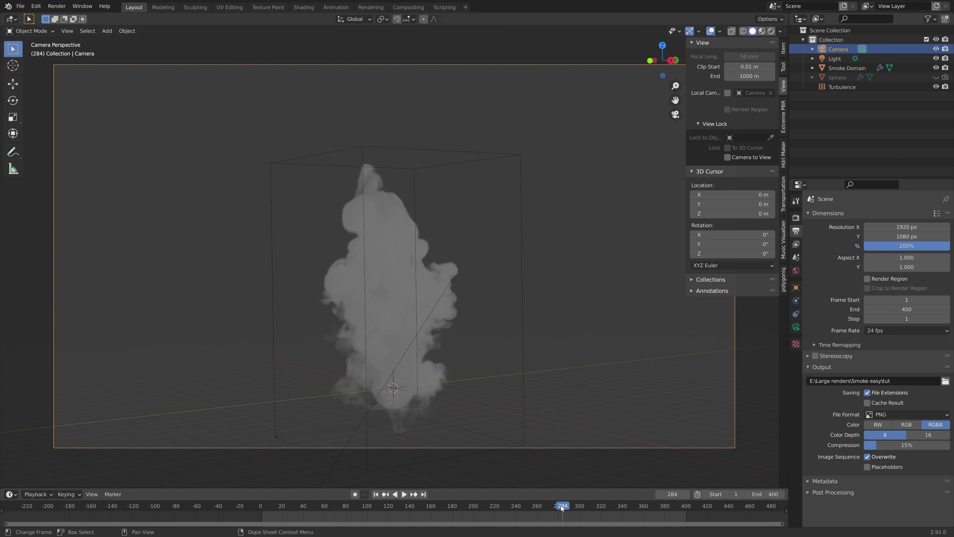
left_click(64, 8)
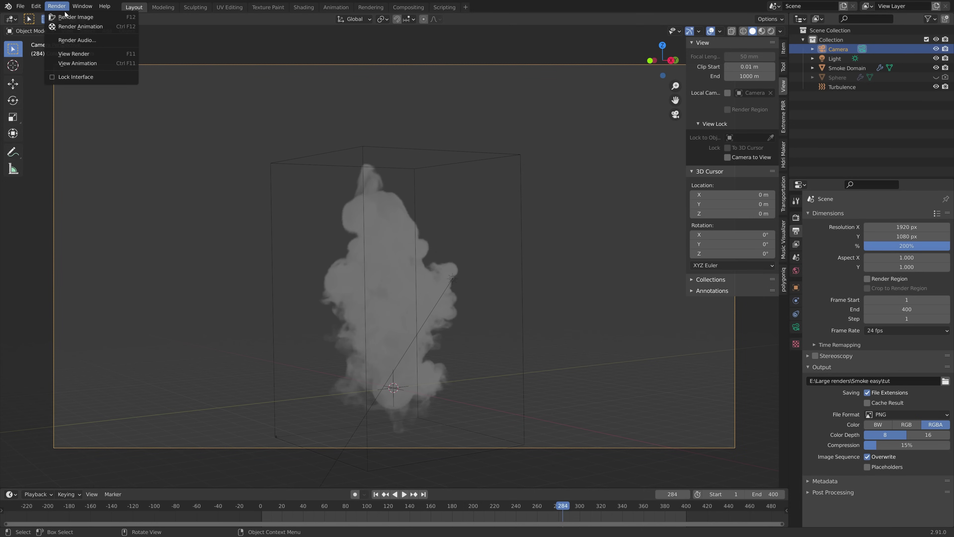
left_click(662, 507)
key("space")
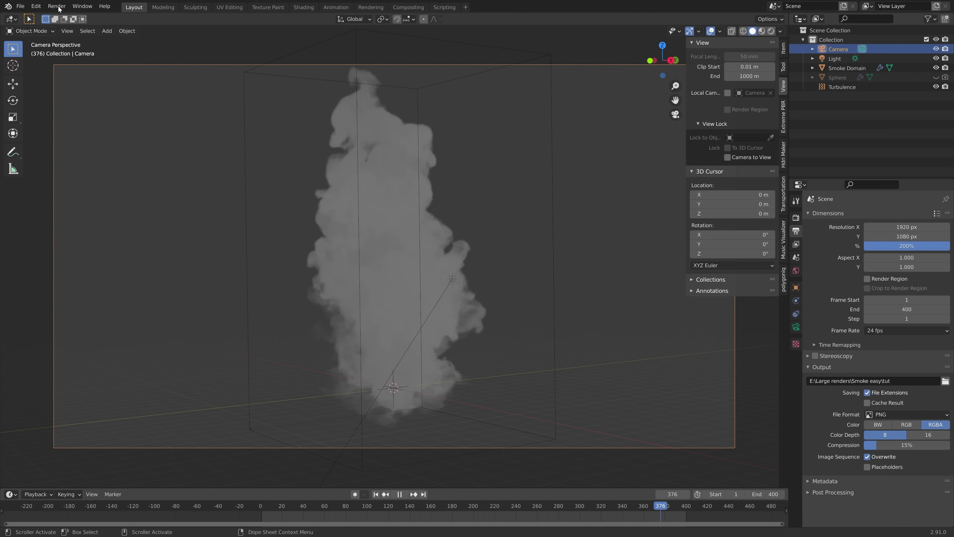
key("space")
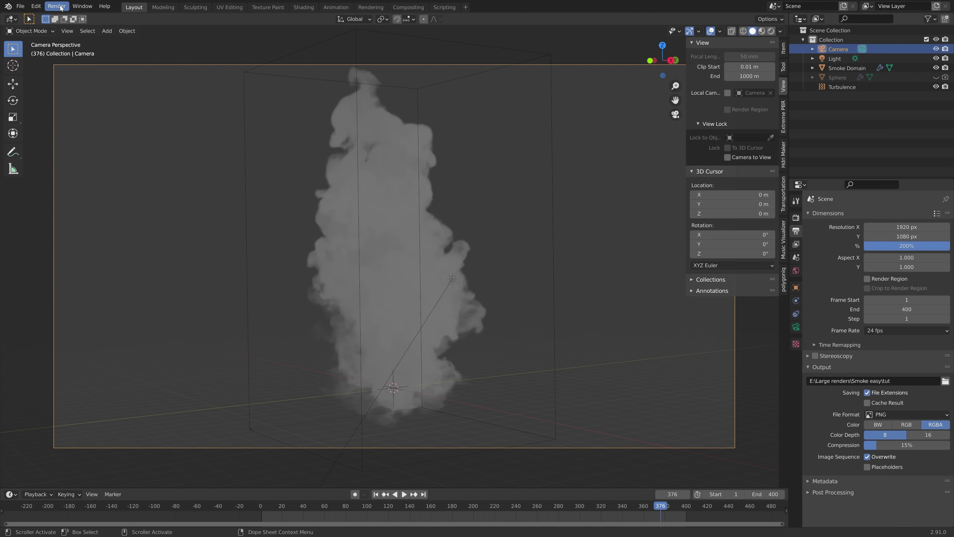
Render a still image of the current frame, zoom out to inspect the whole picture and close the render window
left_click(56, 6)
left_click(68, 16)
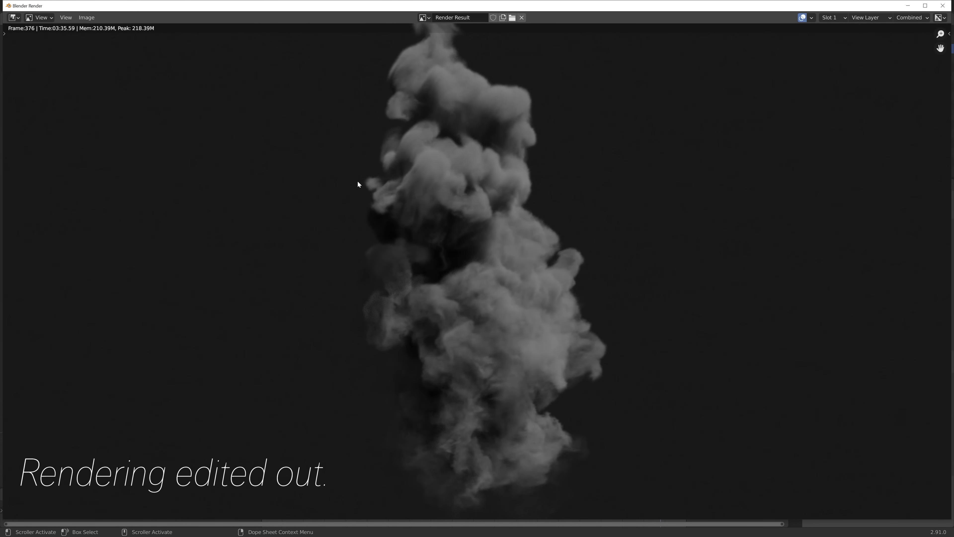
scroll(341, 163, "down", 2)
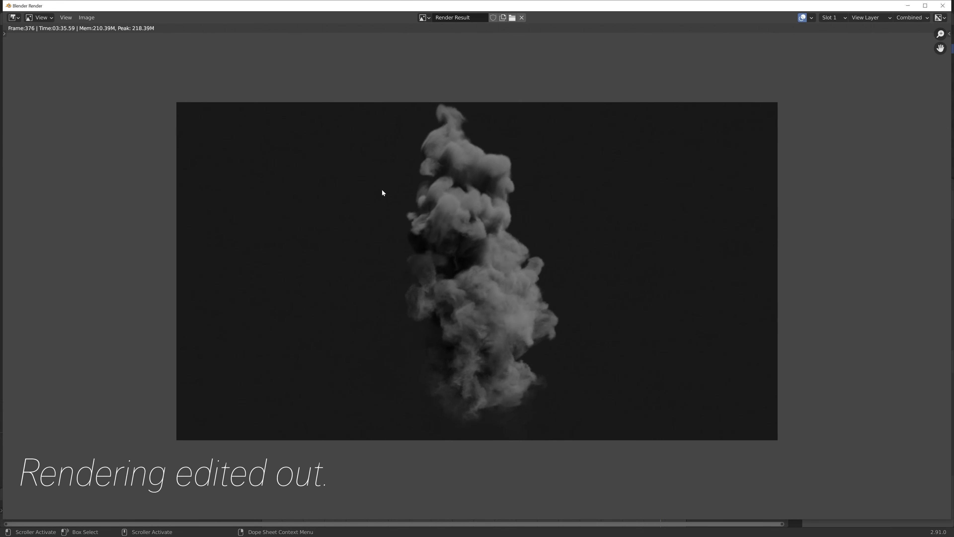
left_click(942, 9)
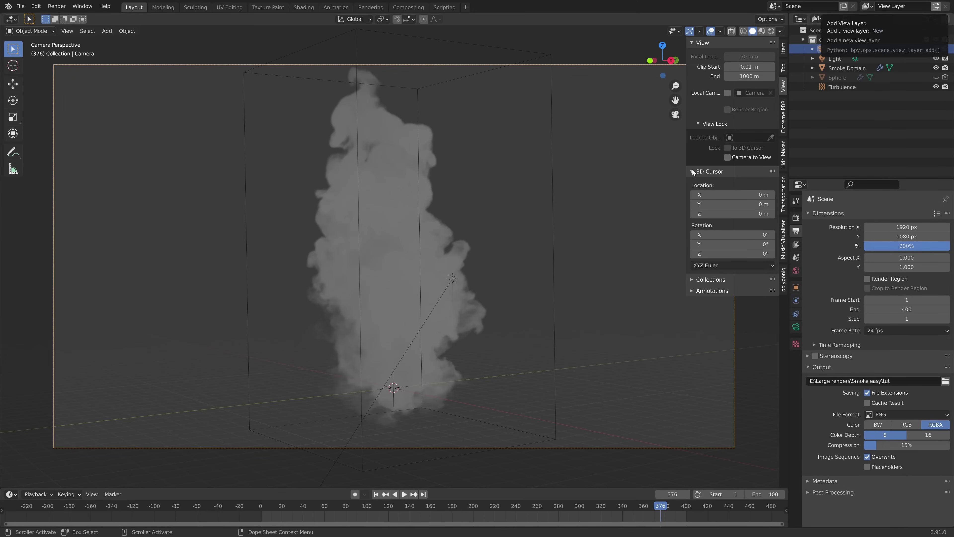
Lock the camera to the view, shift it slightly upward so the smoke sits lower in frame, and save the project
left_click(747, 157)
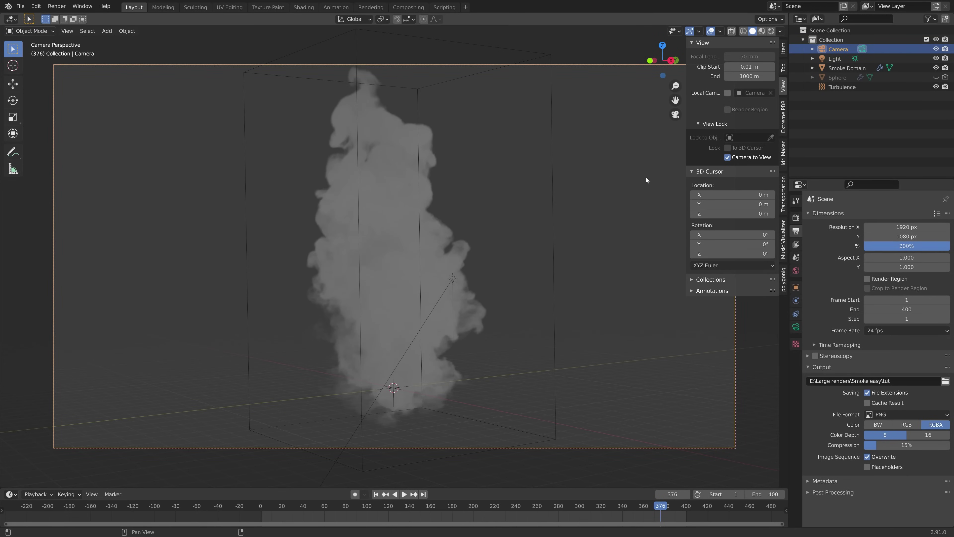
middle_click_drag(603, 171, 603, 176, "shift")
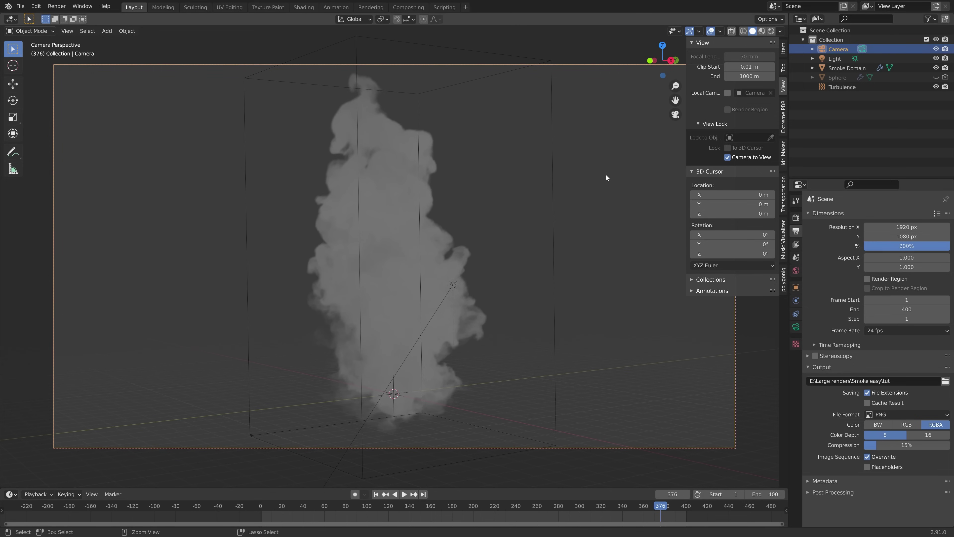
key("ctrl+s")
Darken the world background color to nearly black and start rendering the animation
left_click(797, 270)
left_click(904, 272)
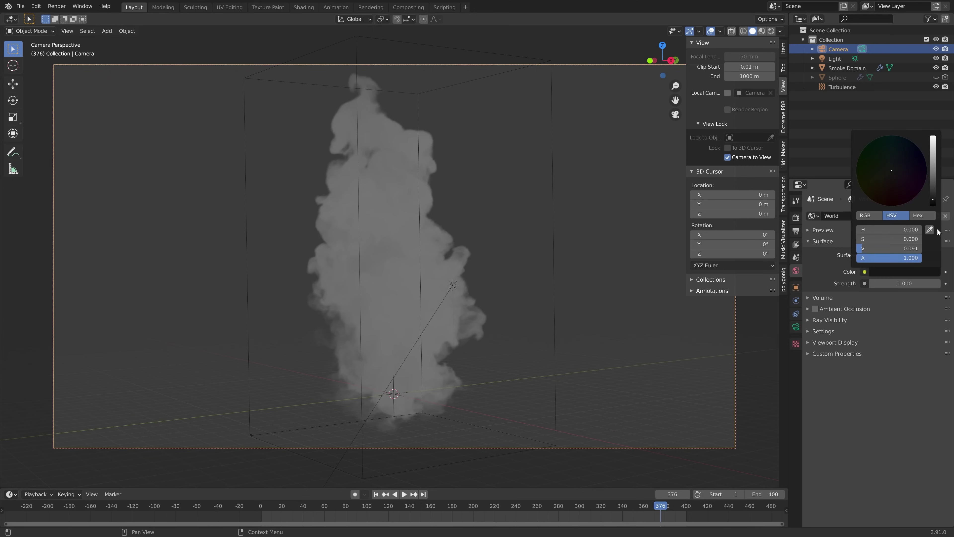
left_click(933, 203)
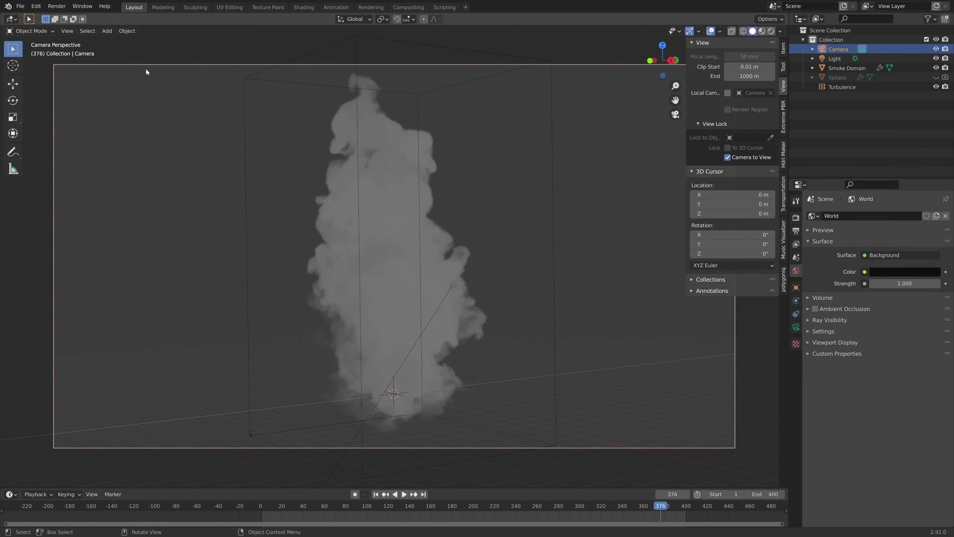
left_click(66, 8)
left_click(66, 24)
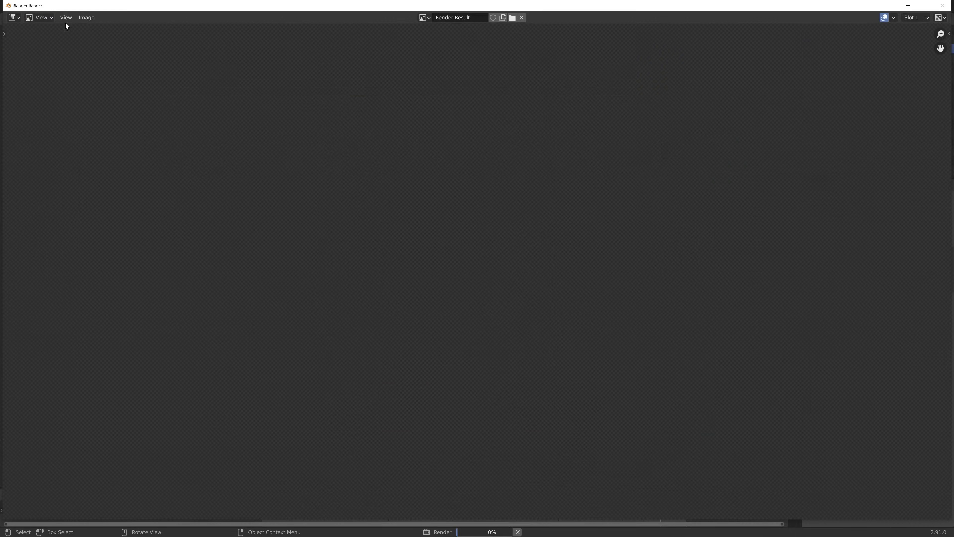